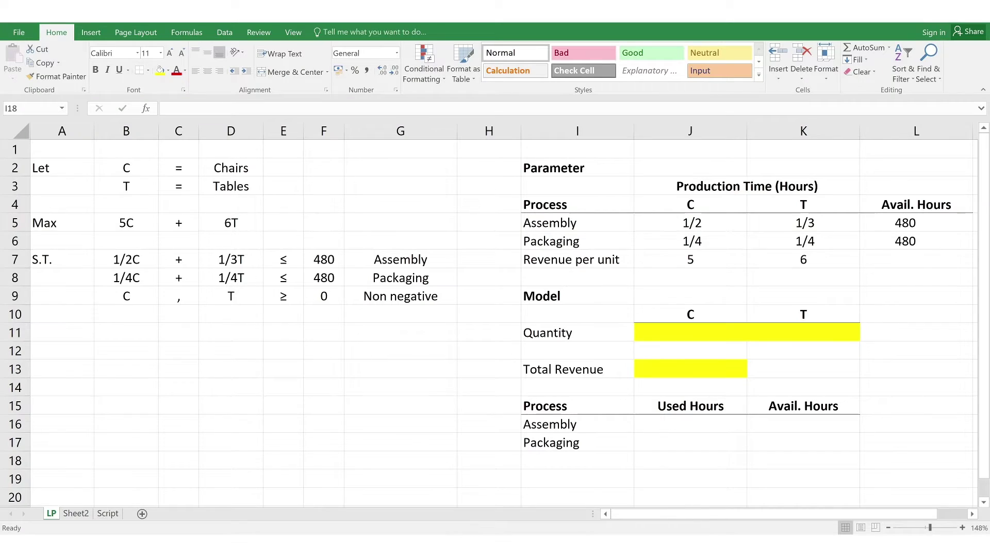
{"action": "left_click", "coordinate": [533, 201]}
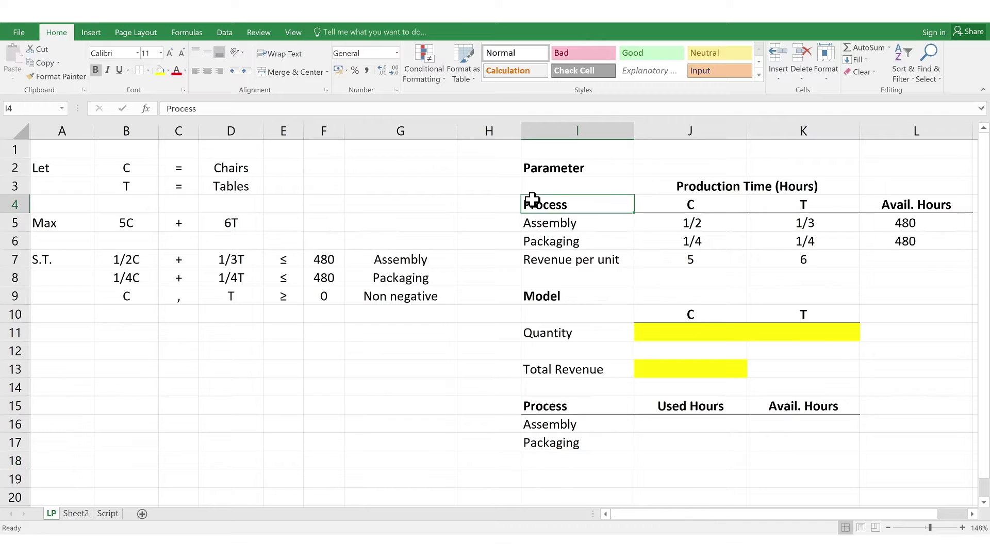
{"action": "left_click_drag", "start_coordinate": [531, 209], "coordinate": [531, 242]}
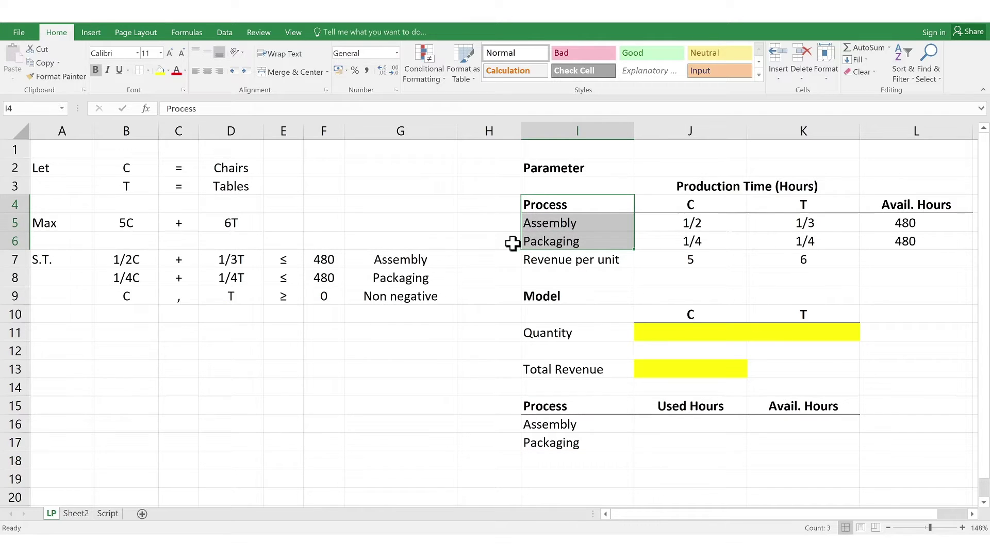
{"action": "left_click_drag", "start_coordinate": [667, 184], "coordinate": [666, 234]}
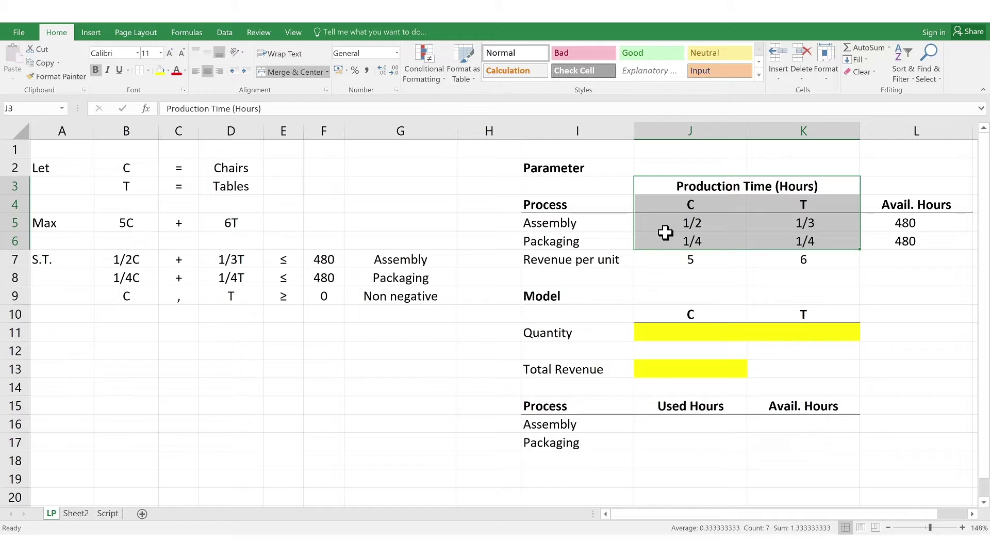
{"action": "left_click_drag", "start_coordinate": [883, 203], "coordinate": [879, 236]}
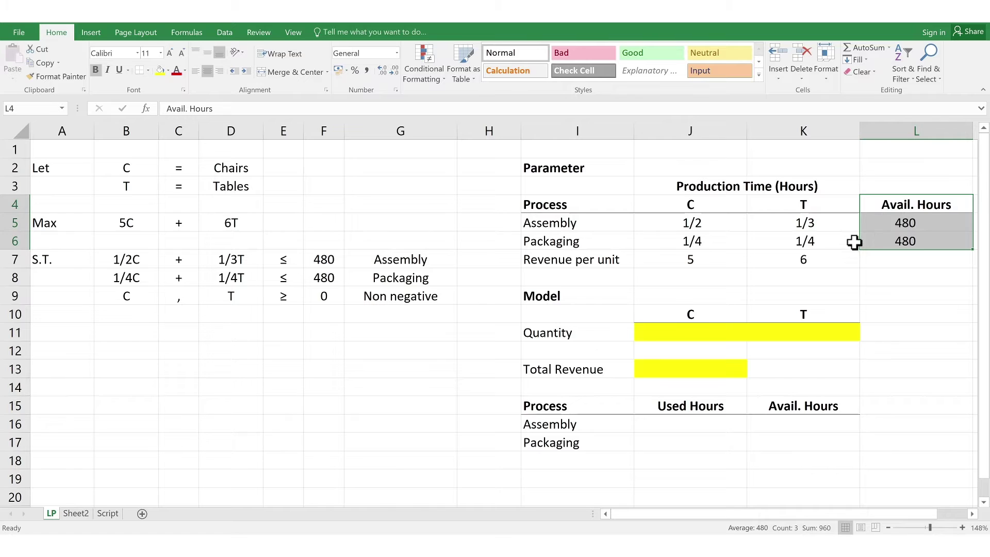
{"action": "left_click_drag", "start_coordinate": [593, 260], "coordinate": [782, 262]}
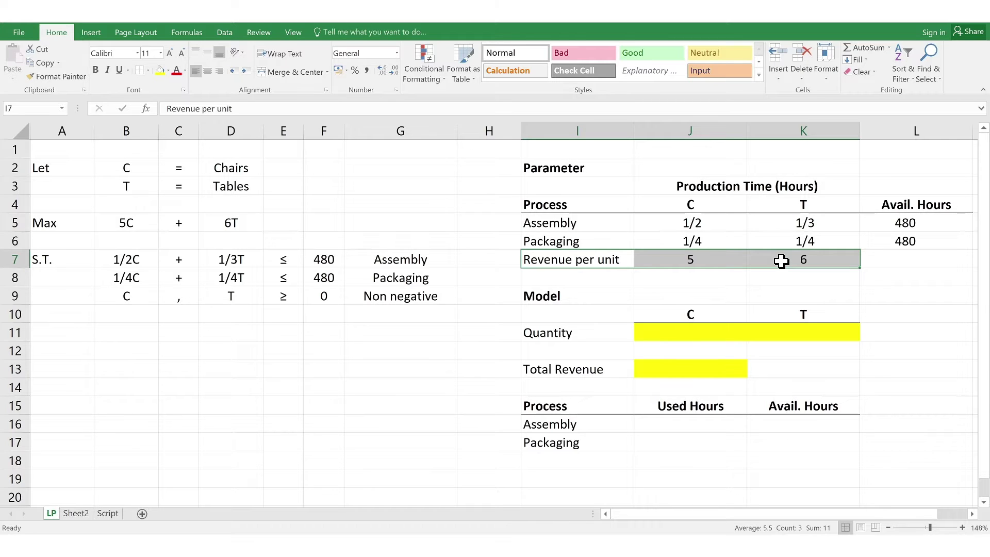
{"action": "left_click", "coordinate": [545, 296]}
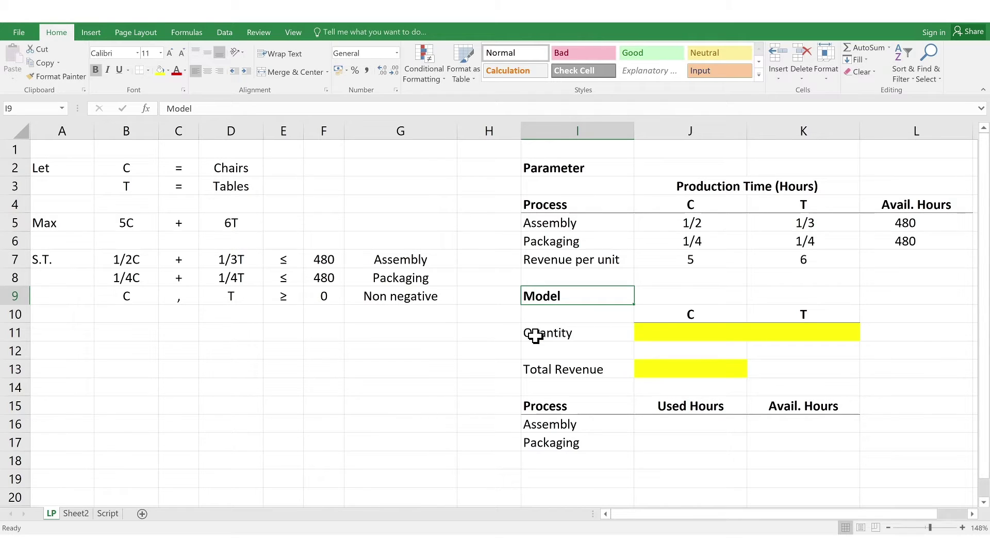
{"action": "left_click_drag", "start_coordinate": [535, 336], "coordinate": [804, 324]}
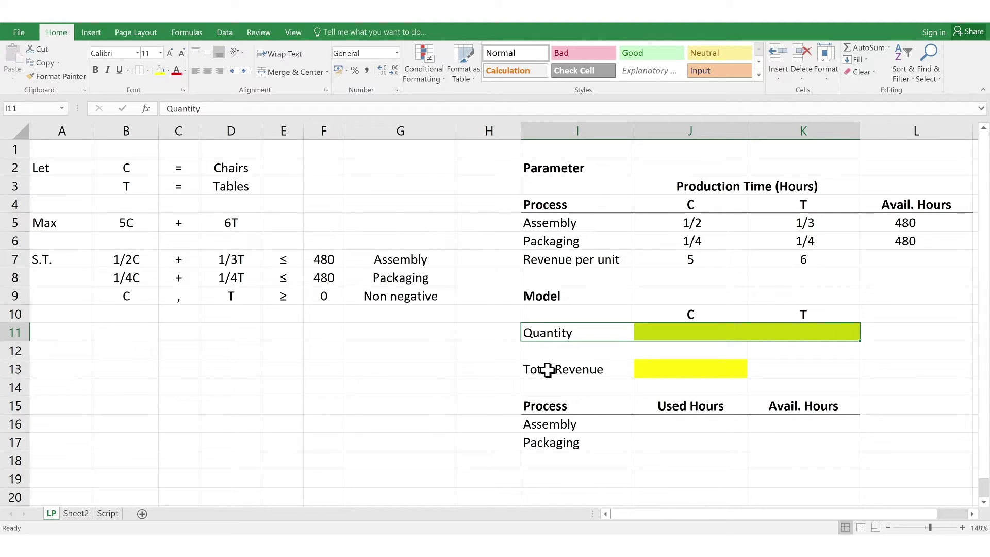
{"action": "left_click_drag", "start_coordinate": [546, 369], "coordinate": [691, 369]}
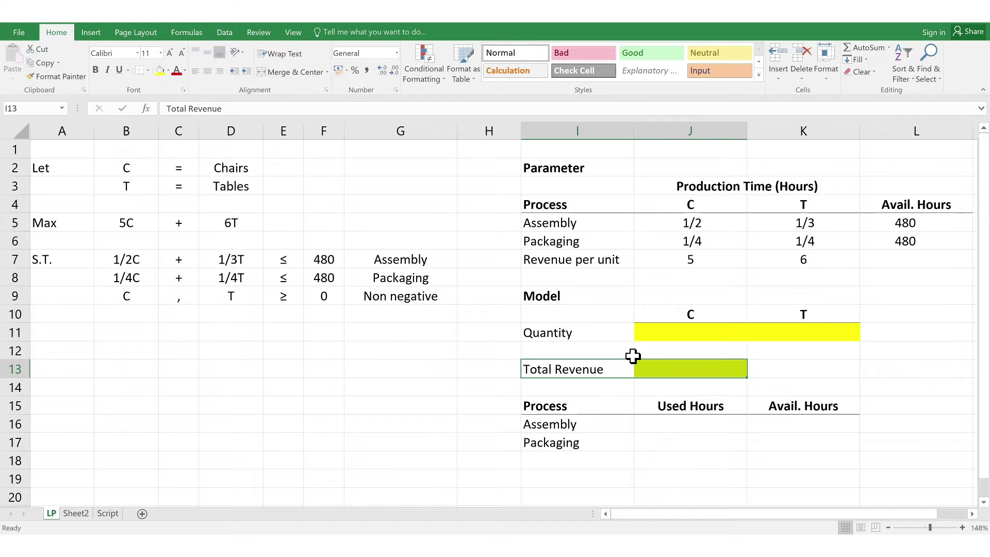
{"action": "left_click", "coordinate": [651, 369]}
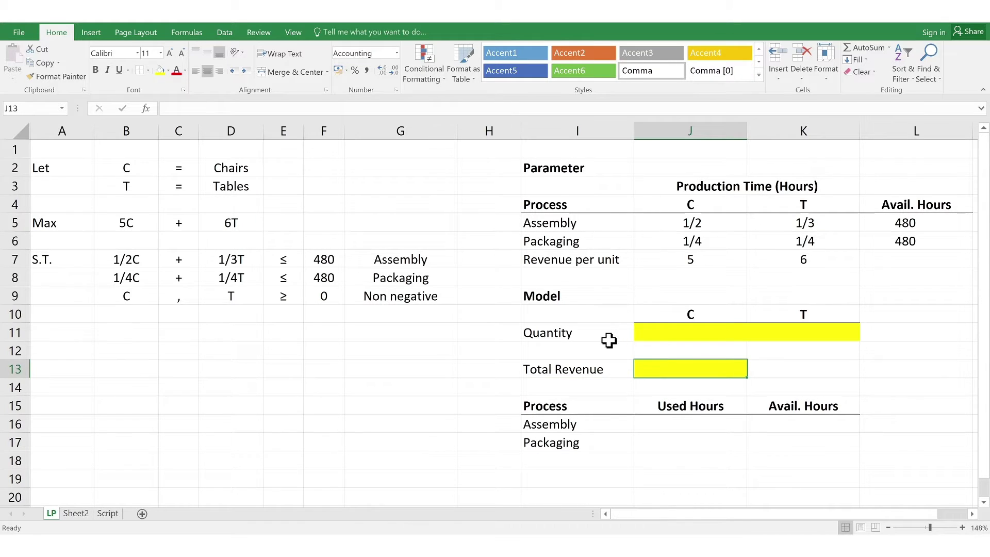
Step: Enter =SUMPRODUCT(J11:K11,J7:K7) in J13 so Total Revenue multiplies quantities by revenue per unit
{"action": "type", "text": "=sumpr"}
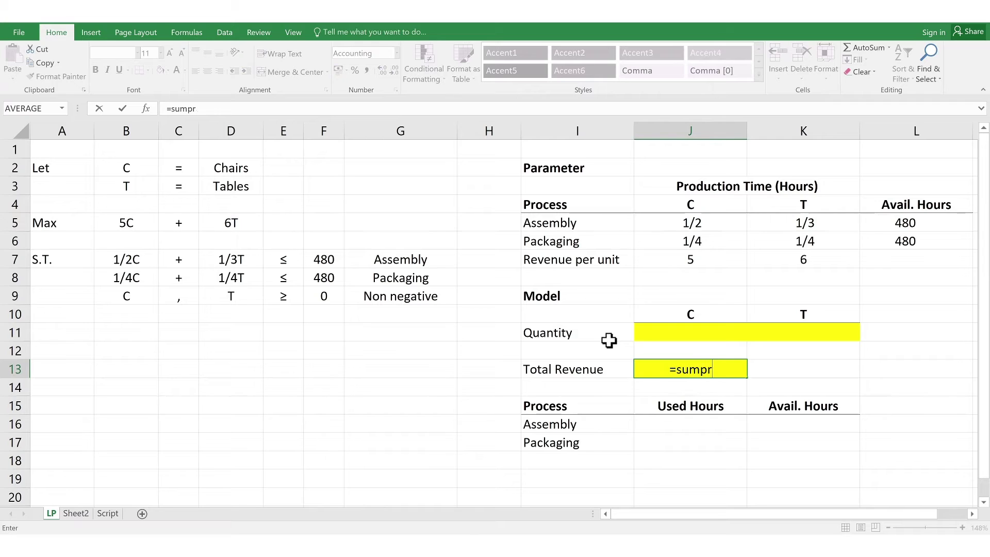
{"action": "type", "text": "oduct"}
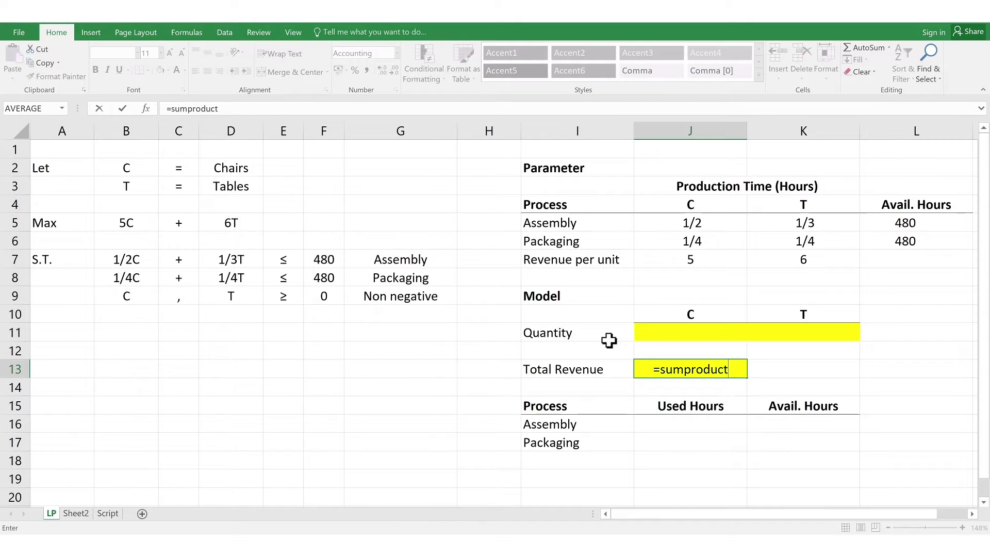
{"action": "type", "text": "("}
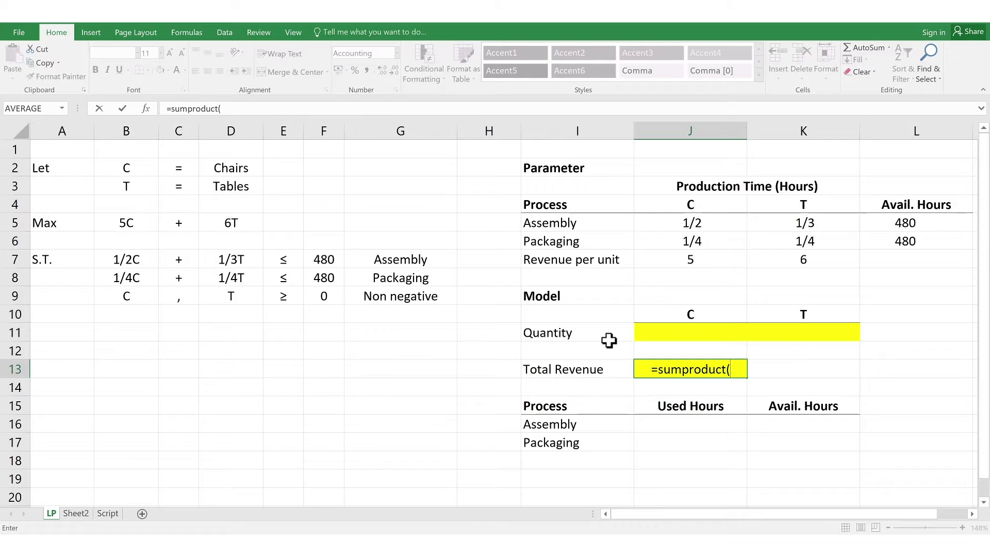
{"action": "key", "text": "Up"}
{"action": "key", "text": "Up"}
{"action": "key", "text": "shift+Right"}
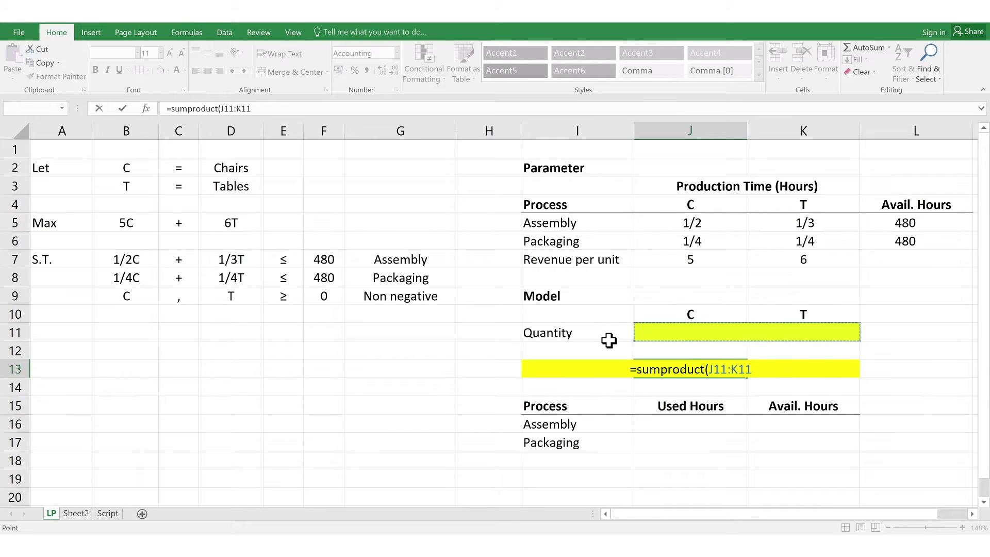
{"action": "type", "text": ","}
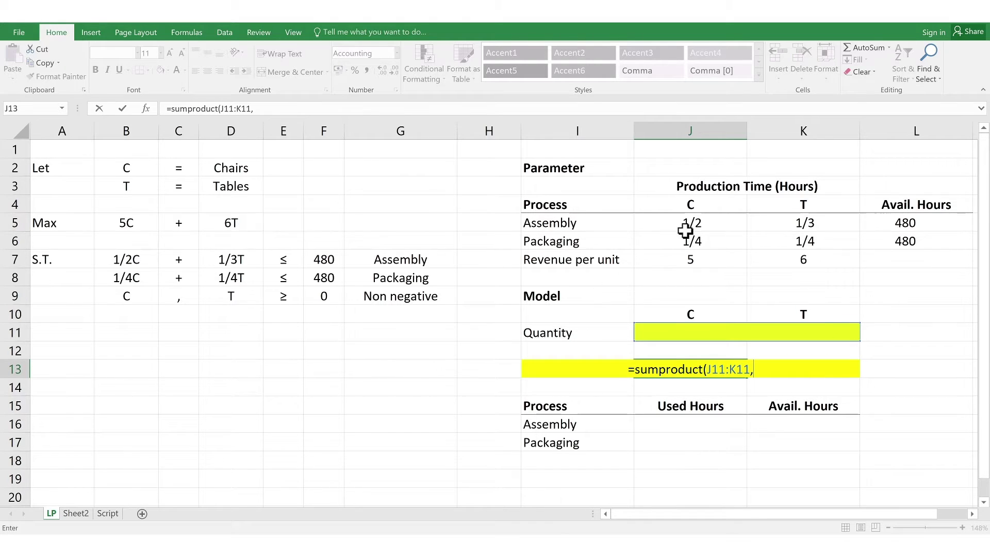
{"action": "left_click_drag", "start_coordinate": [677, 253], "coordinate": [791, 252]}
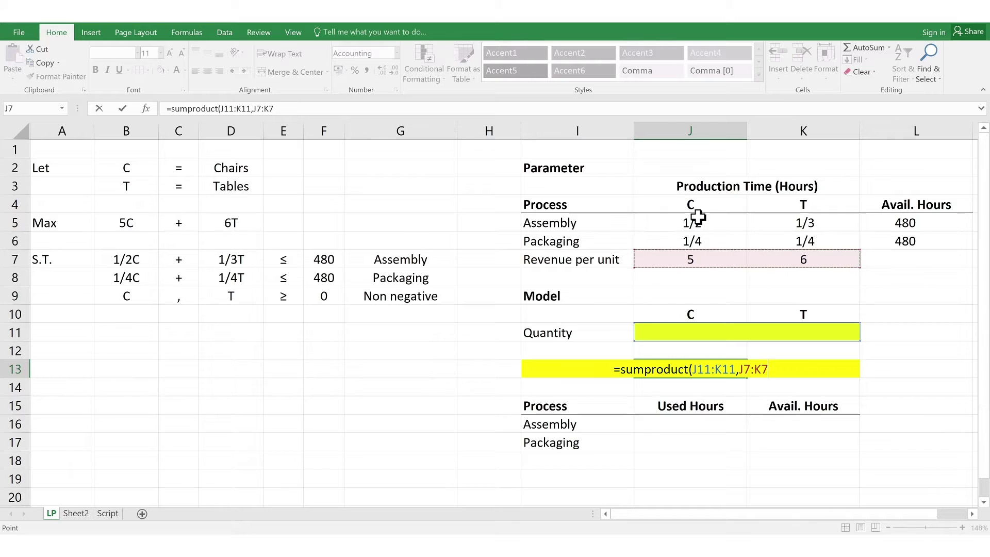
{"action": "type", "text": ")"}
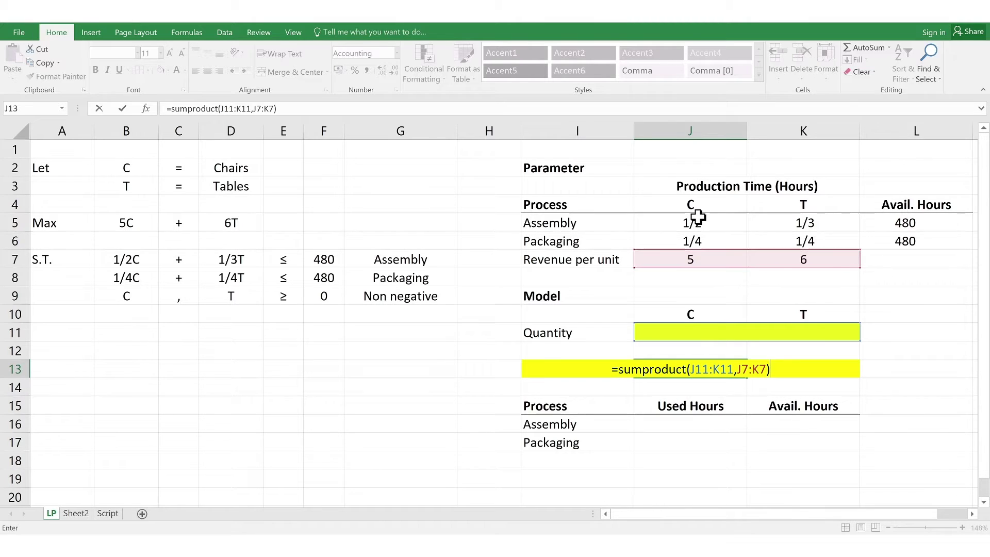
{"action": "key", "text": "Return"}
{"action": "key", "text": "Up"}
{"action": "key", "text": "Up"}
{"action": "key", "text": "Up"}
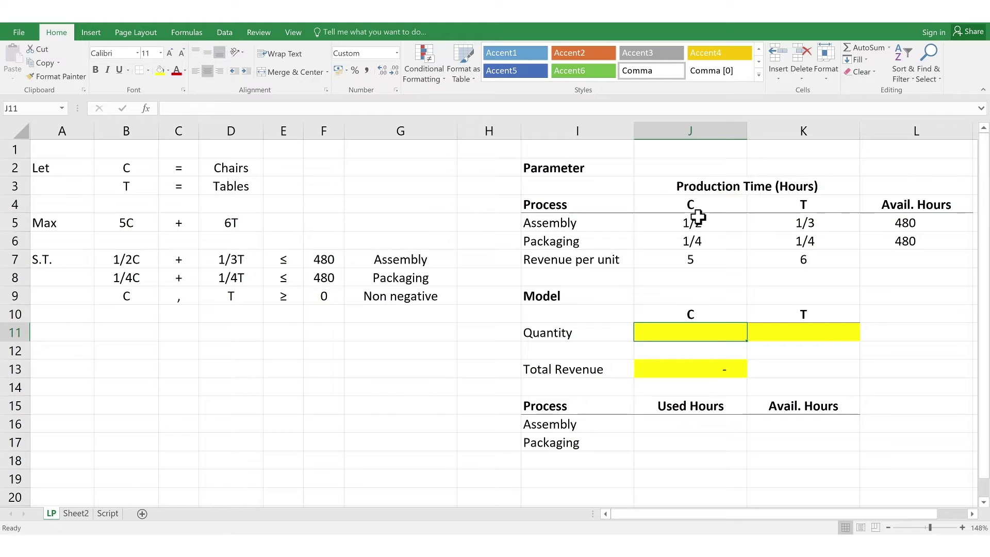
Step: Enter test quantities of 1 chair and 1 table in J11 and K11
{"action": "type", "text": "1"}
{"action": "key", "text": "Right"}
{"action": "type", "text": "1"}
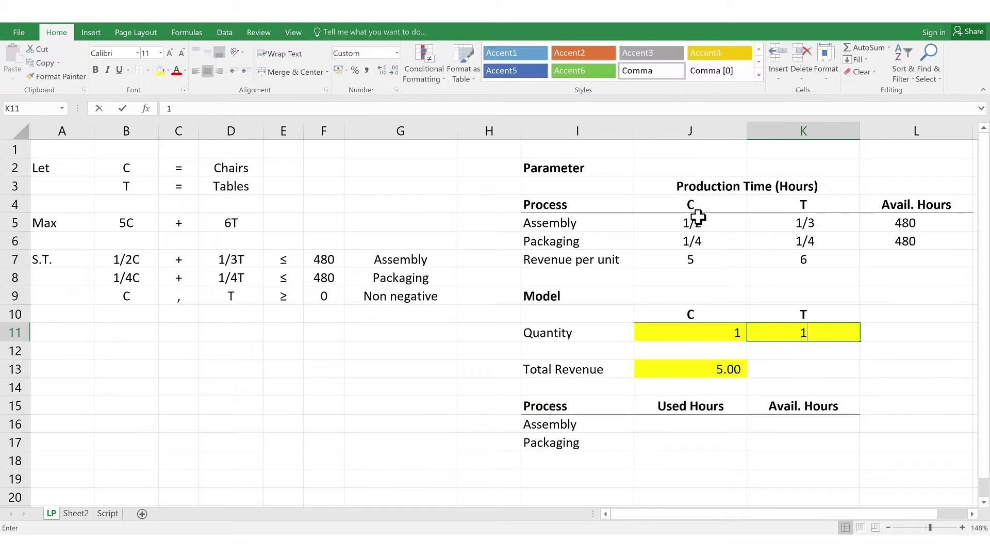
{"action": "key", "text": "Return"}
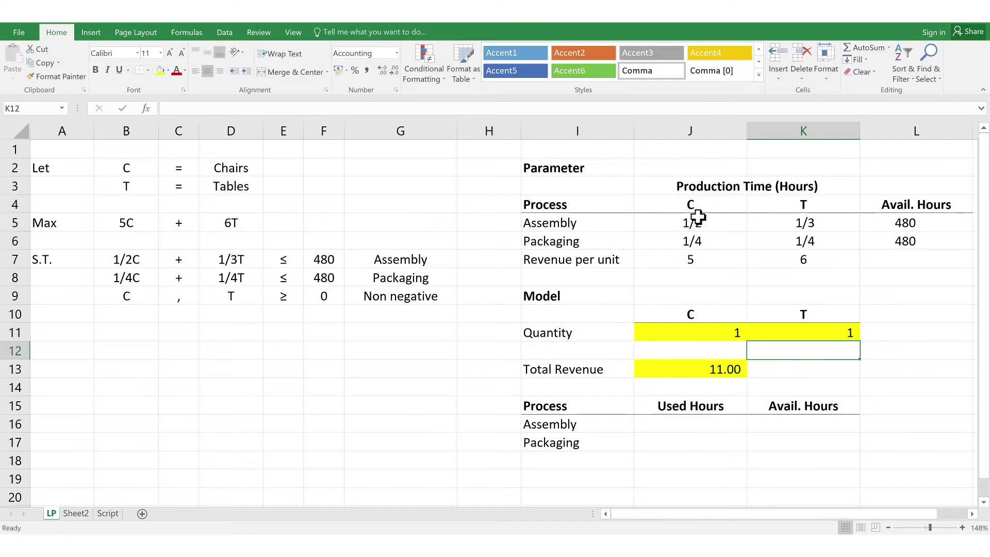
{"action": "key", "text": "Up"}
{"action": "key", "text": "Left"}
Step: Change both test quantities to 10, so Total Revenue shows 110.00
{"action": "type", "text": "10"}
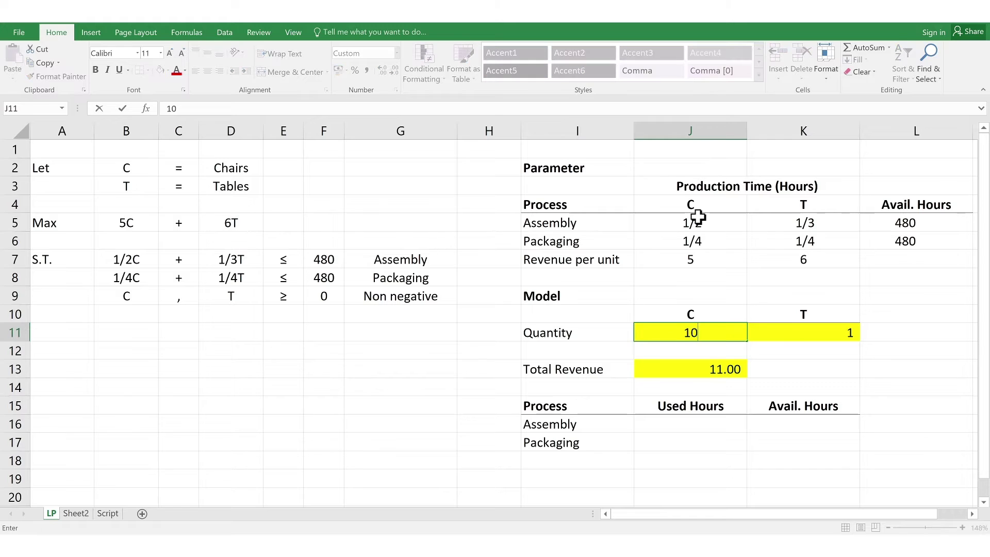
{"action": "key", "text": "Right"}
{"action": "type", "text": "10"}
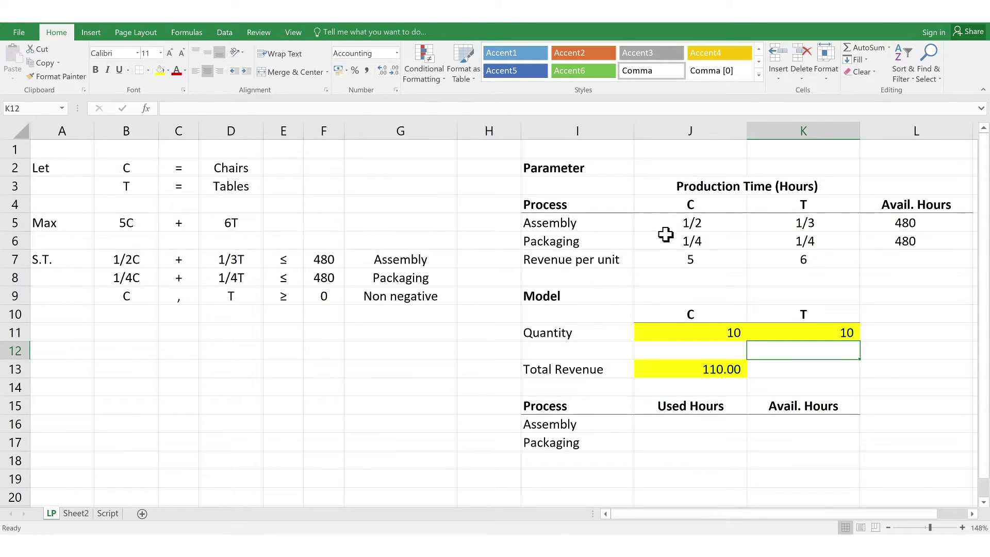
{"action": "left_click_drag", "start_coordinate": [535, 405], "coordinate": [539, 457]}
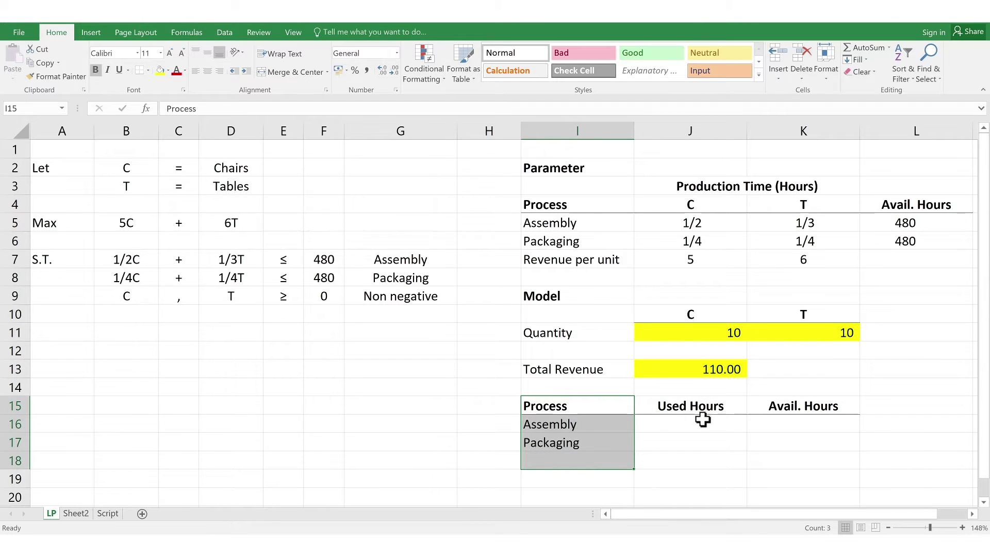
Step: Copy the available hours of 480 into Avail. Hours K16:K17
{"action": "left_click", "coordinate": [765, 406]}
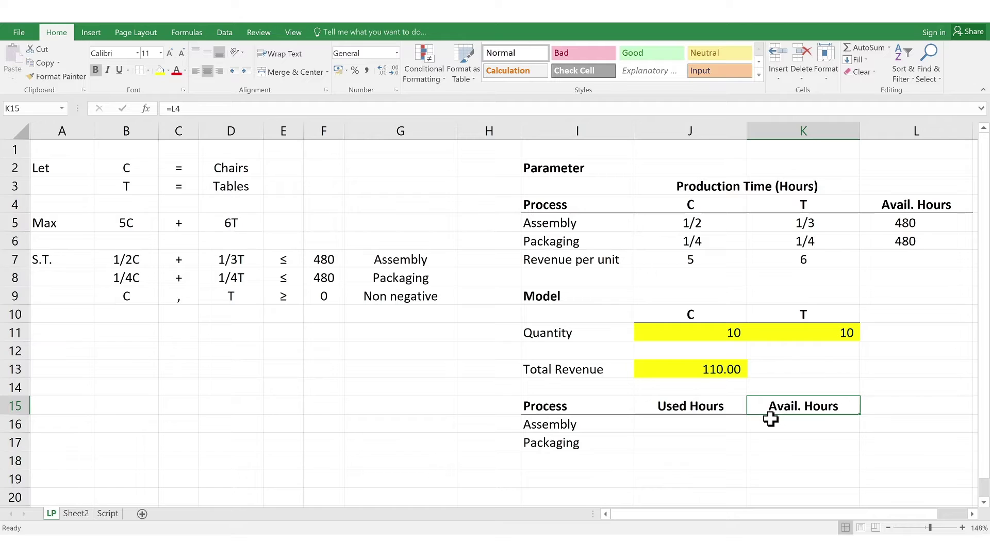
{"action": "left_click_drag", "start_coordinate": [911, 222], "coordinate": [903, 242]}
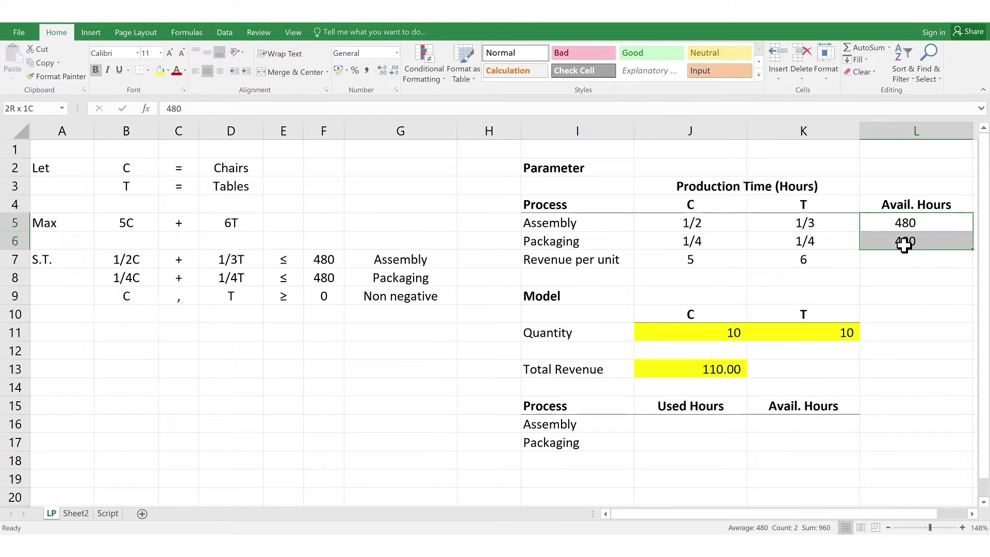
{"action": "key", "text": "ctrl+c"}
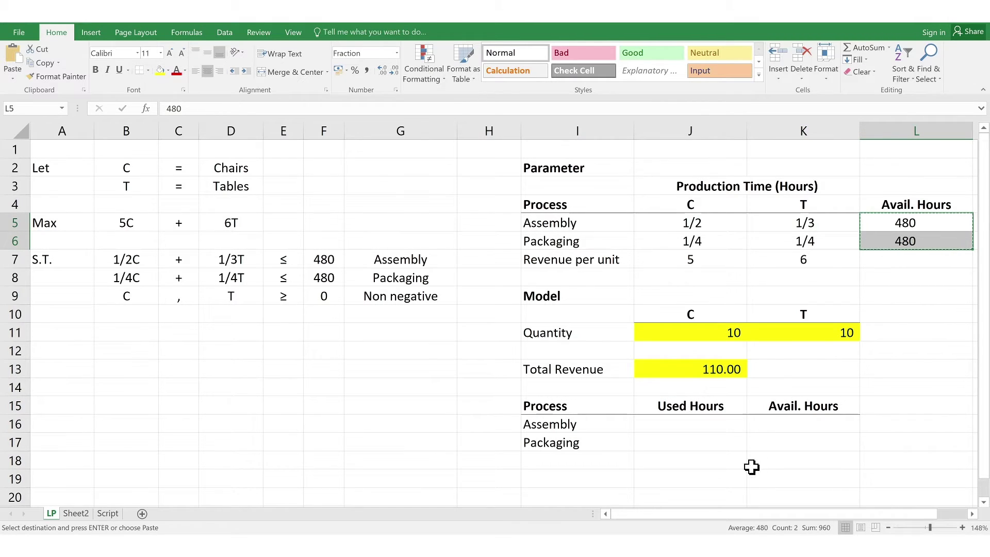
{"action": "left_click", "coordinate": [764, 427]}
{"action": "key", "text": "ctrl+v"}
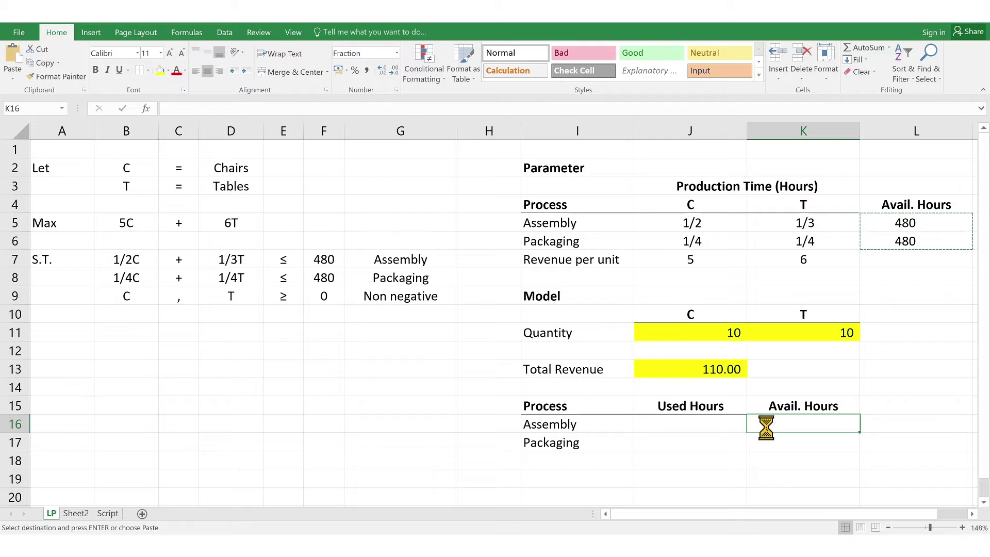
Step: Compute Assembly used hours in J16 with =SUMPRODUCT(J11:K11,J5:K5), giving 8.33
{"action": "left_click", "coordinate": [700, 419]}
{"action": "key", "text": "Escape"}
{"action": "type", "text": "="}
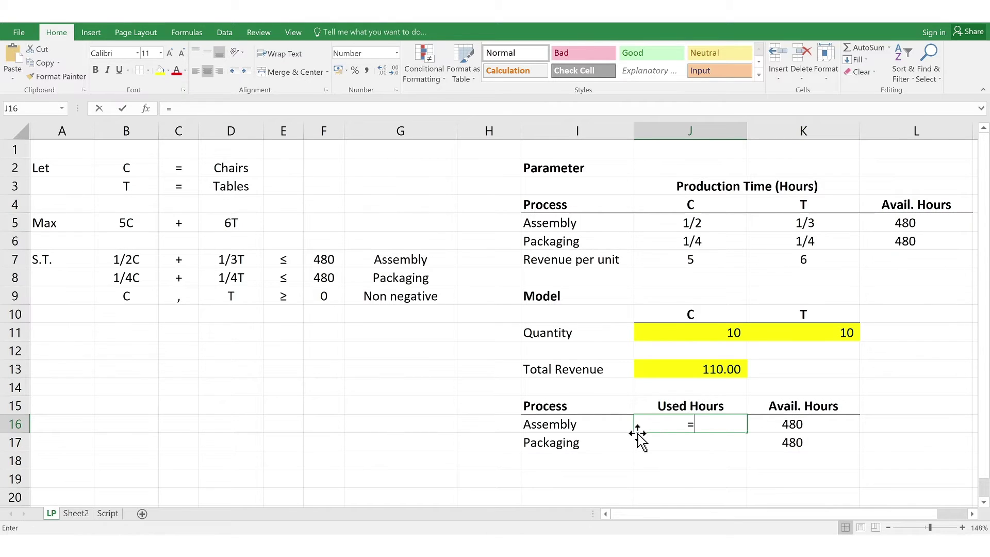
{"action": "type", "text": "sumproduct("}
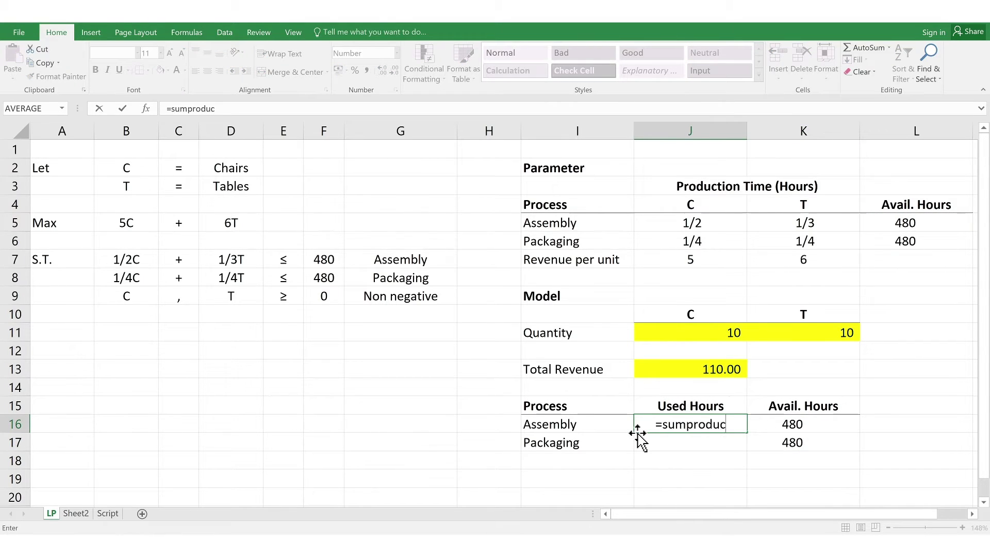
{"action": "key", "text": "Up"}
{"action": "key", "text": "Up"}
{"action": "key", "text": "Up"}
{"action": "key", "text": "Up"}
{"action": "key", "text": "Up"}
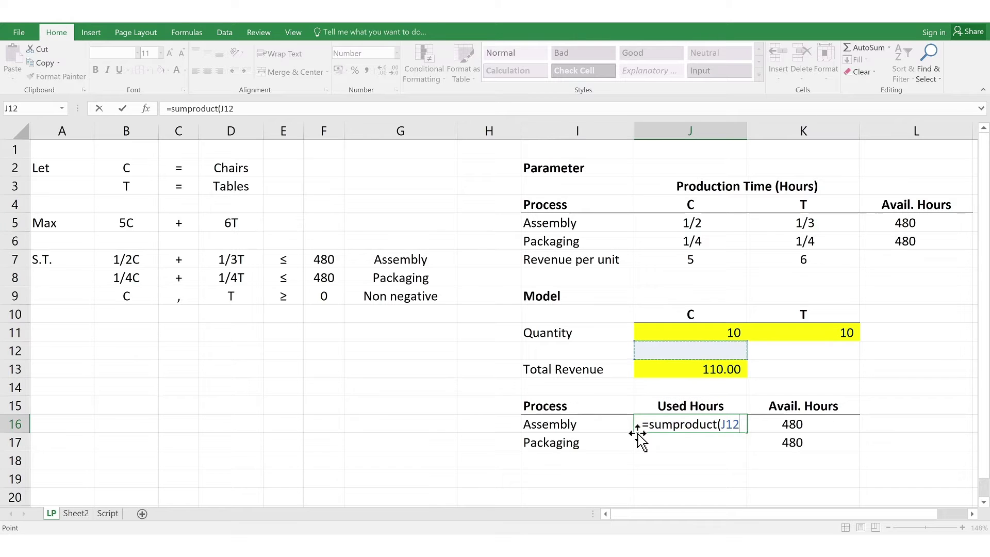
{"action": "key", "text": "shift+Right"}
{"action": "type", "text": ","}
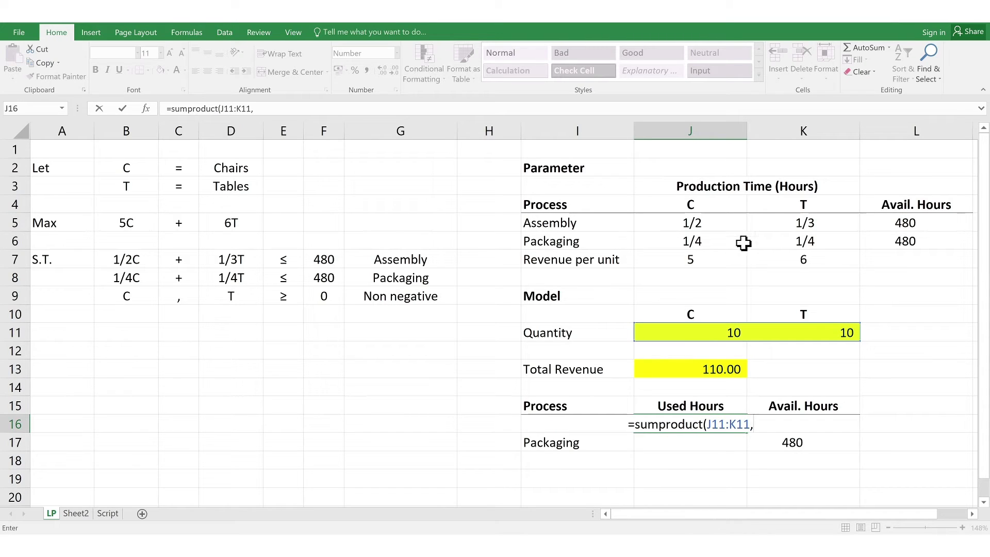
{"action": "left_click", "coordinate": [692, 224]}
{"action": "left_click_drag", "start_coordinate": [772, 233], "coordinate": [782, 223]}
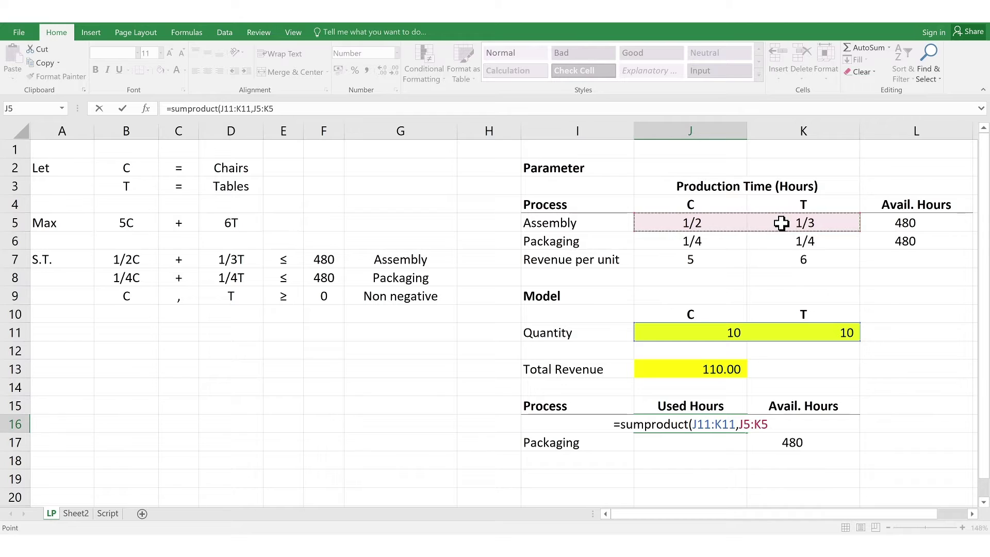
{"action": "type", "text": ")"}
{"action": "key", "text": "Return"}
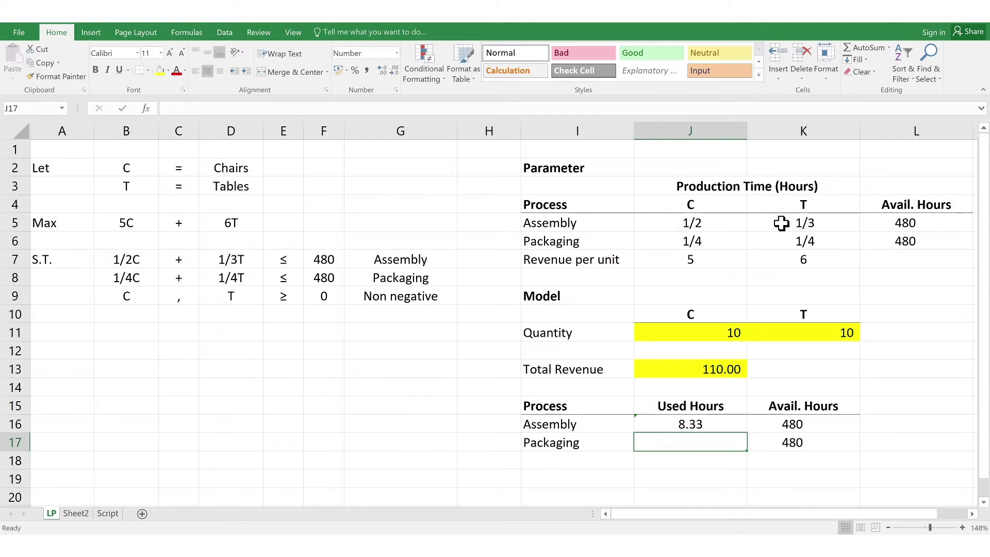
Step: Compute Packaging used hours in J17 with =SUMPRODUCT(J11:K11,J6:K6), giving 5.00
{"action": "type", "text": "=sumproduct("}
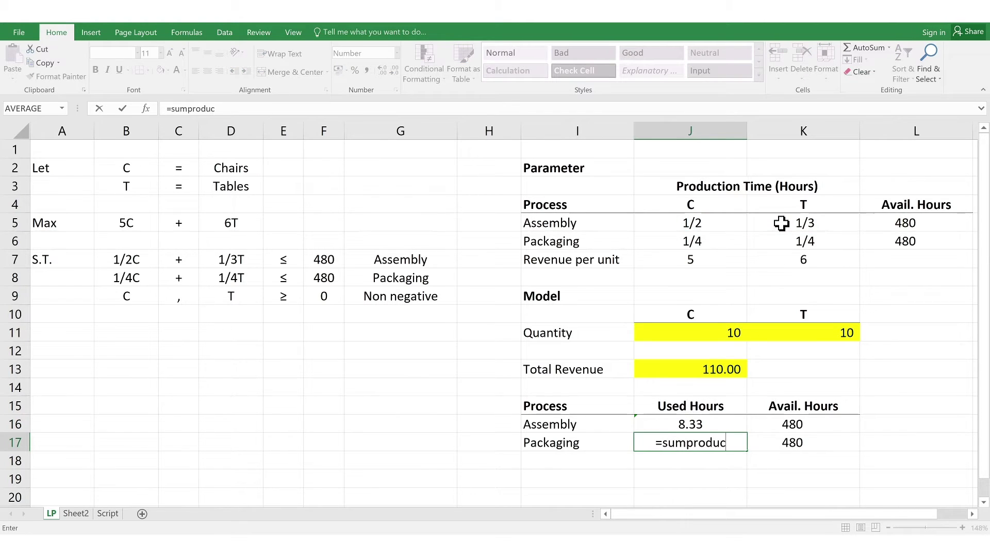
{"action": "key", "text": "Up"}
{"action": "key", "text": "Up"}
{"action": "key", "text": "Up"}
{"action": "key", "text": "Up"}
{"action": "key", "text": "Up"}
{"action": "key", "text": "Up"}
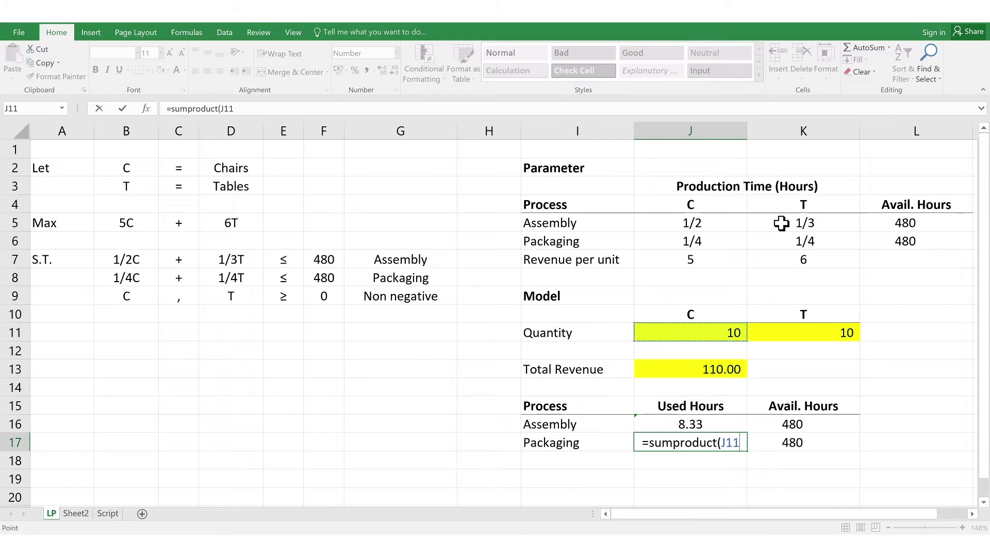
{"action": "key", "text": "shift+Right"}
{"action": "type", "text": ","}
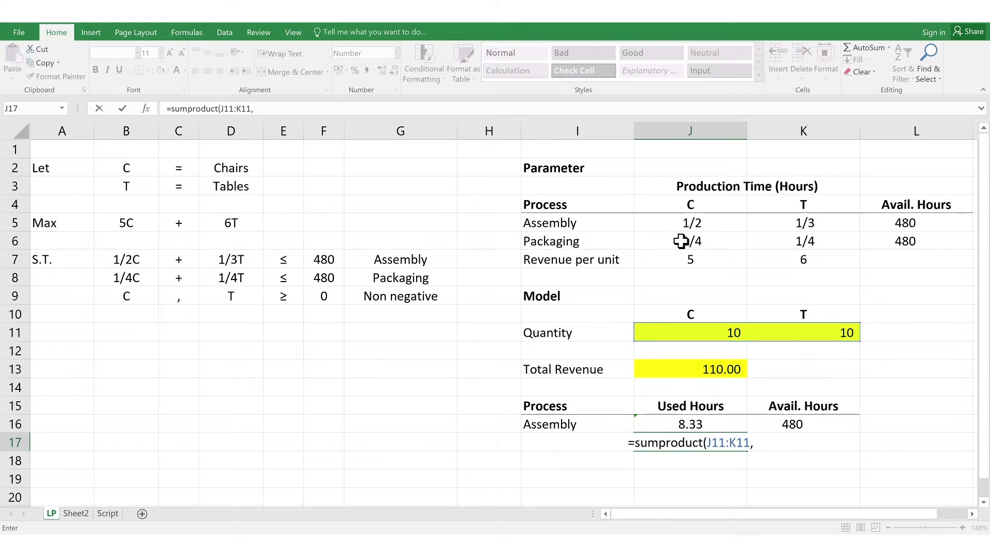
{"action": "left_click", "coordinate": [717, 244]}
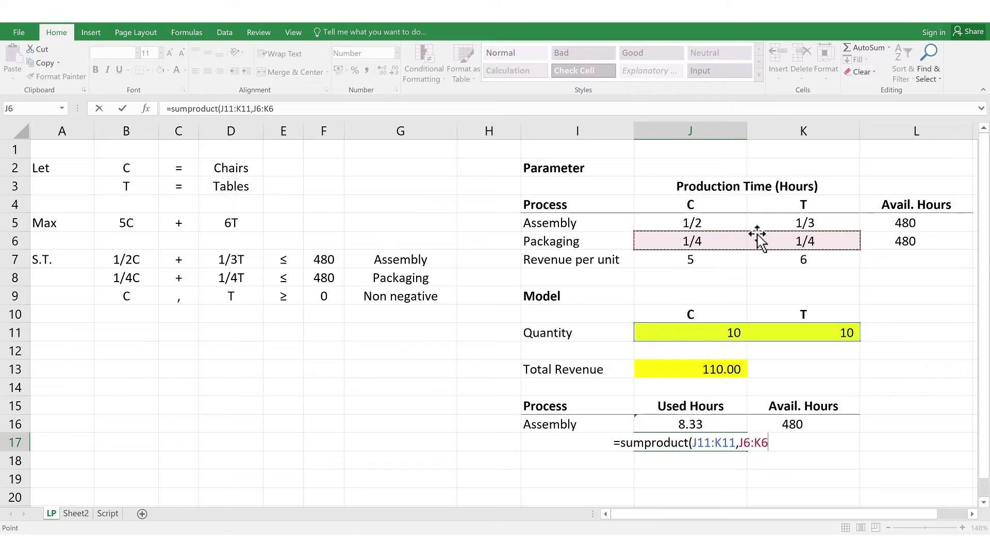
{"action": "type", "text": ")"}
{"action": "key", "text": "Return"}
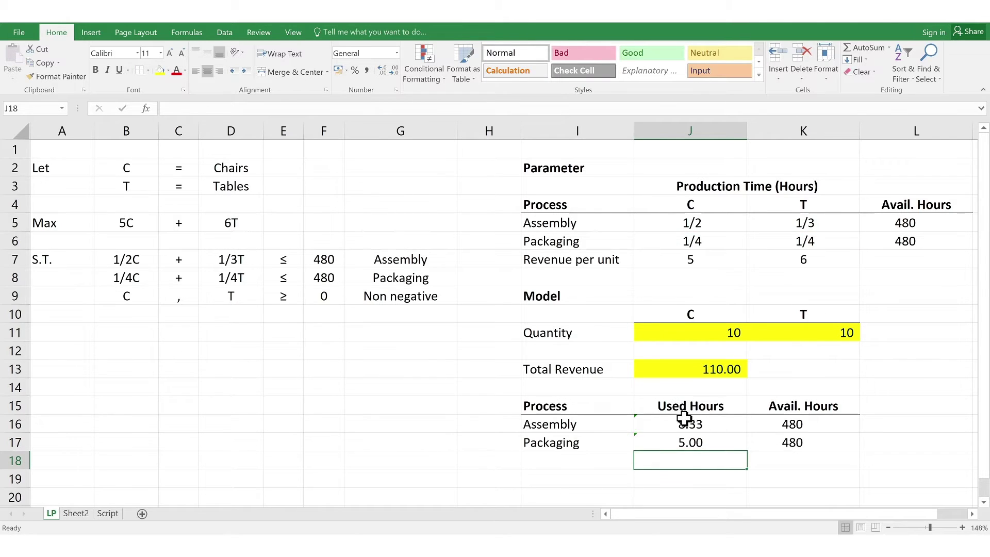
{"action": "left_click_drag", "start_coordinate": [684, 418], "coordinate": [784, 453]}
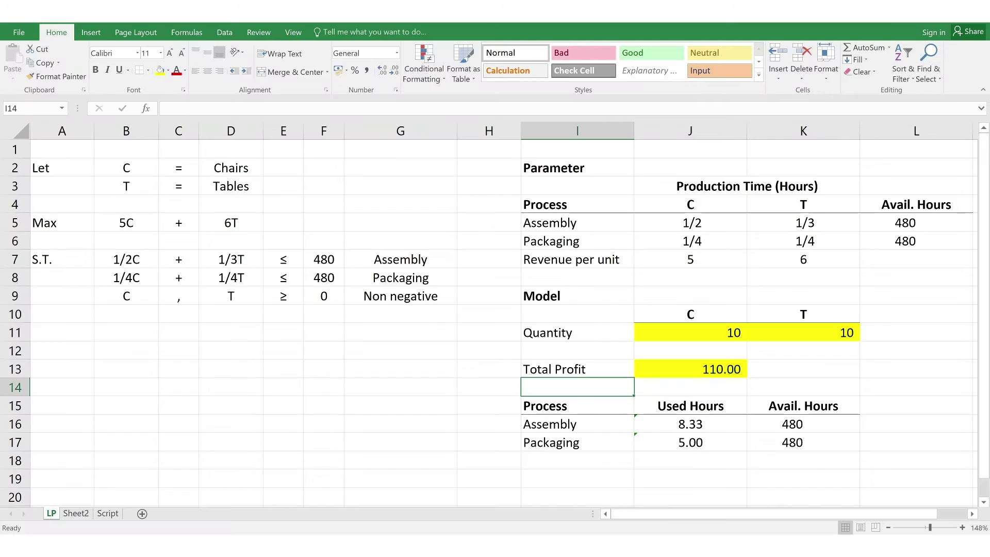
Step: In Solver, set objective $J$13 to Max with variable cells $J$11:$K$11
{"action": "left_click", "coordinate": [225, 32]}
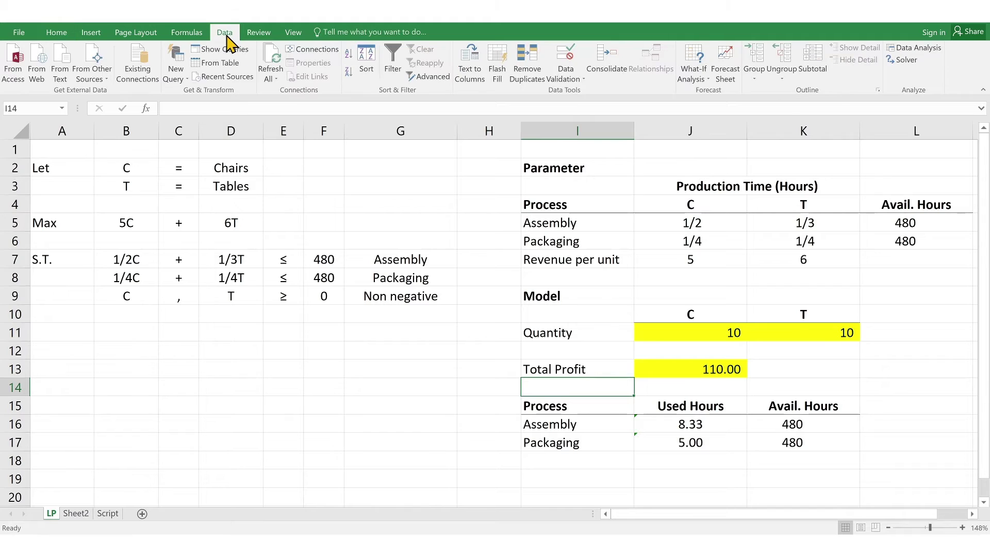
{"action": "left_click", "coordinate": [905, 61]}
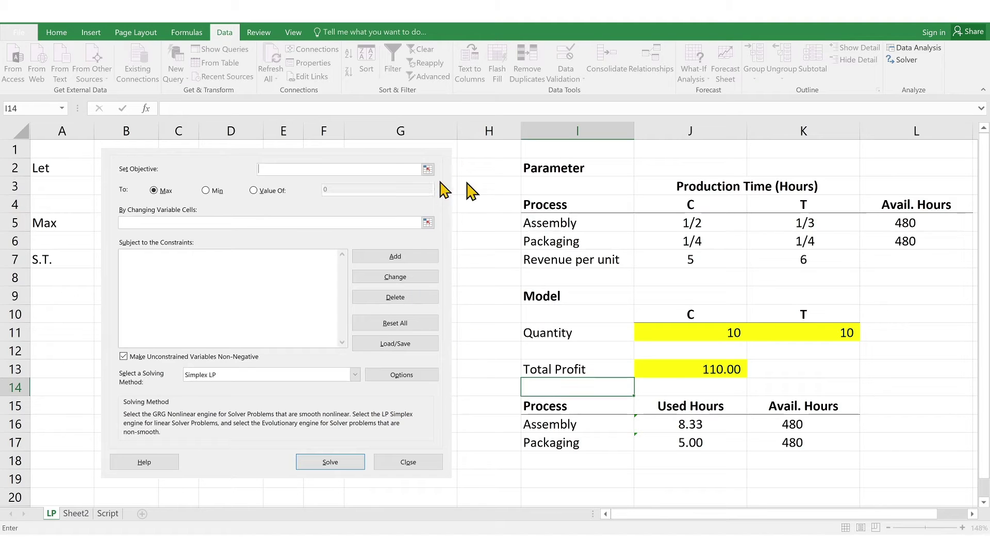
{"action": "left_click", "coordinate": [427, 170]}
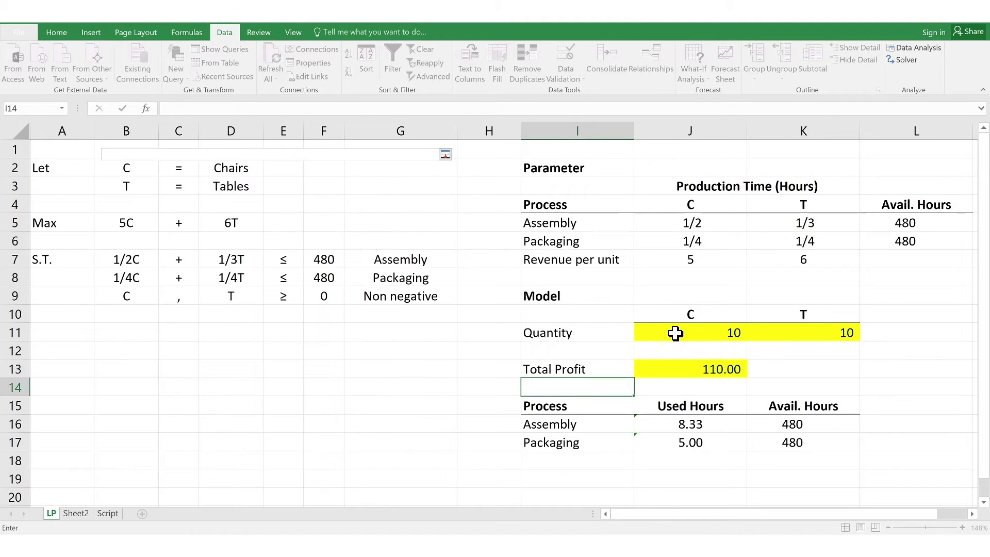
{"action": "left_click", "coordinate": [693, 374]}
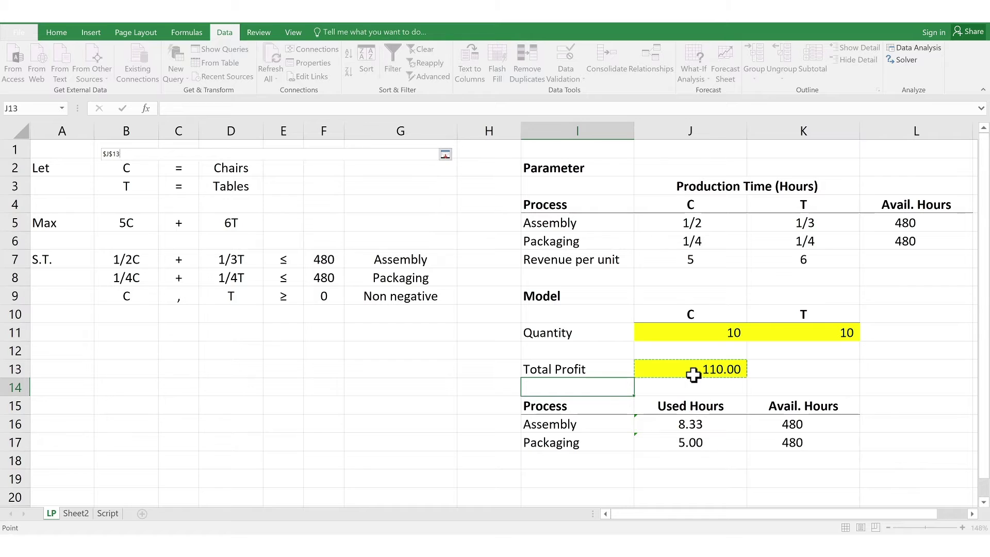
{"action": "key", "text": "Return"}
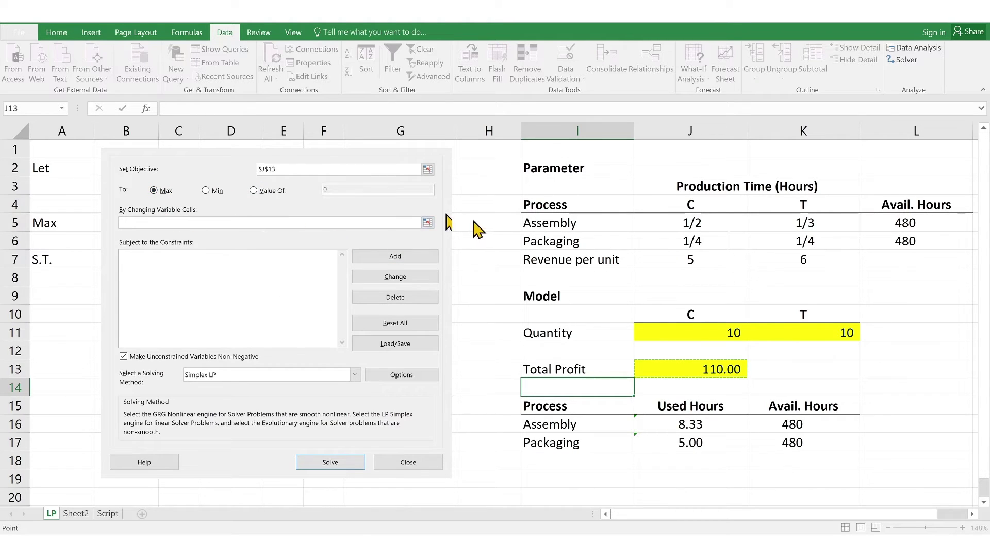
{"action": "left_click", "coordinate": [428, 222]}
{"action": "left_click_drag", "start_coordinate": [672, 332], "coordinate": [795, 340]}
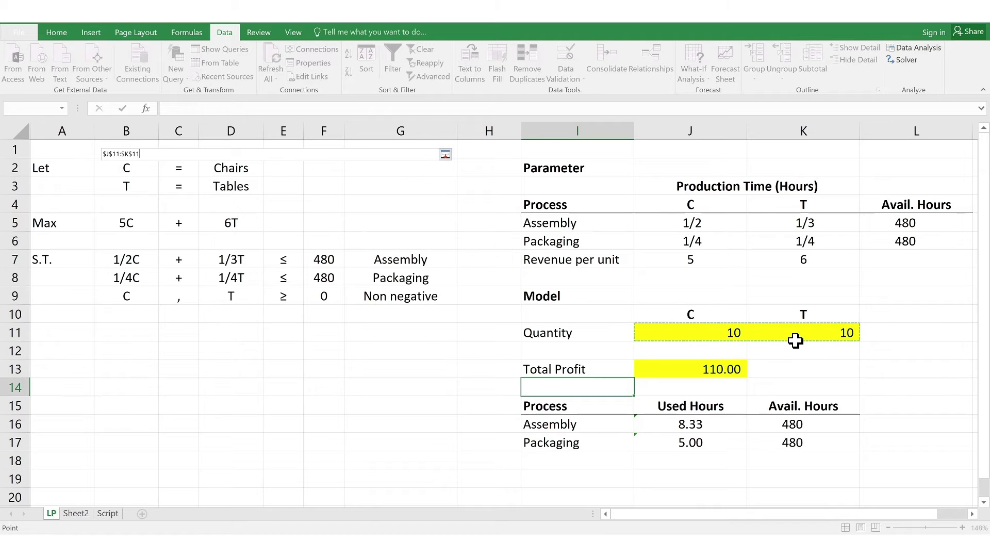
{"action": "key", "text": "Return"}
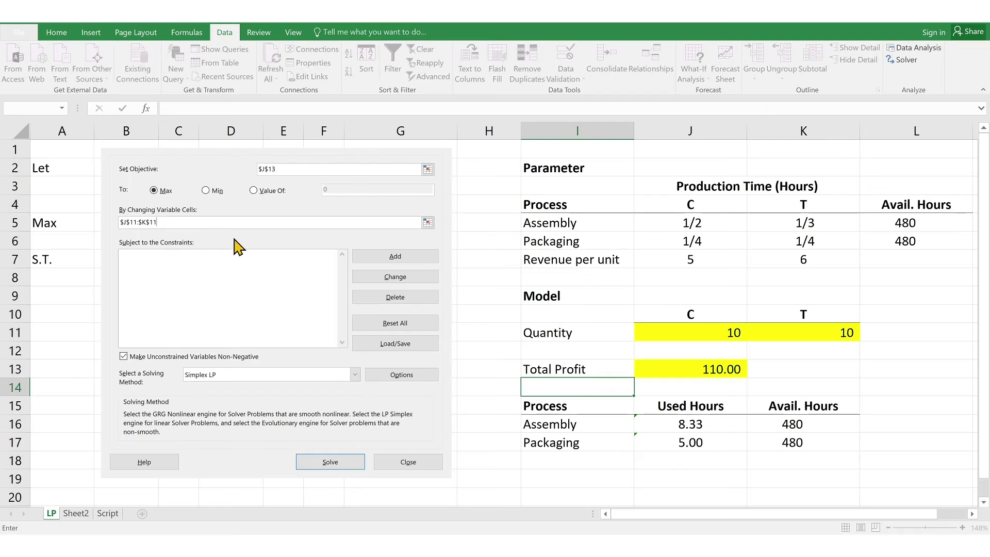
Step: Add the Solver constraint $J$16 <= $K$16 for Assembly hours
{"action": "left_click", "coordinate": [371, 257]}
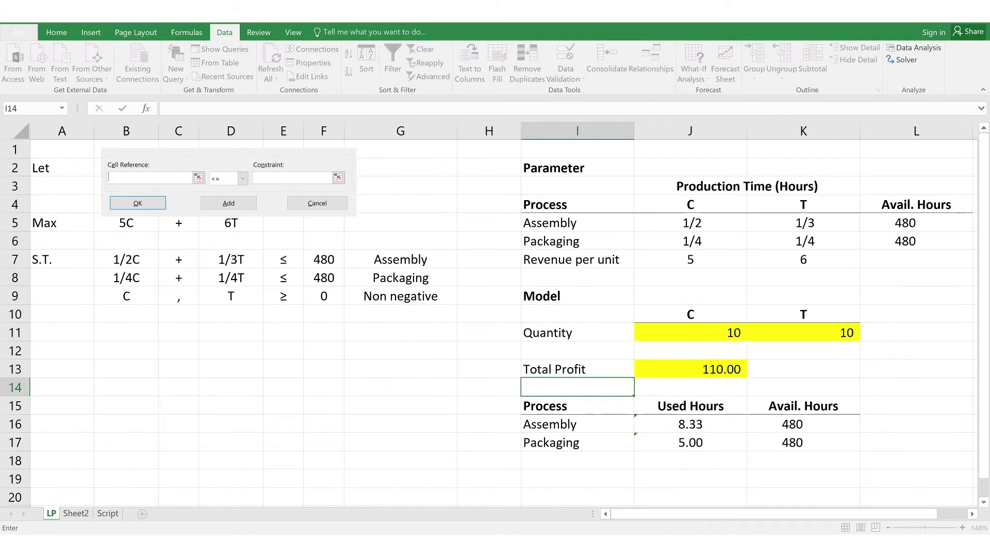
{"action": "mouse_move", "coordinate": [297, 141]}
{"action": "left_mouse_down"}
{"action": "mouse_move", "coordinate": [328, 216]}
{"action": "mouse_move", "coordinate": [327, 324]}
{"action": "mouse_move", "coordinate": [341, 312]}
{"action": "left_mouse_up"}
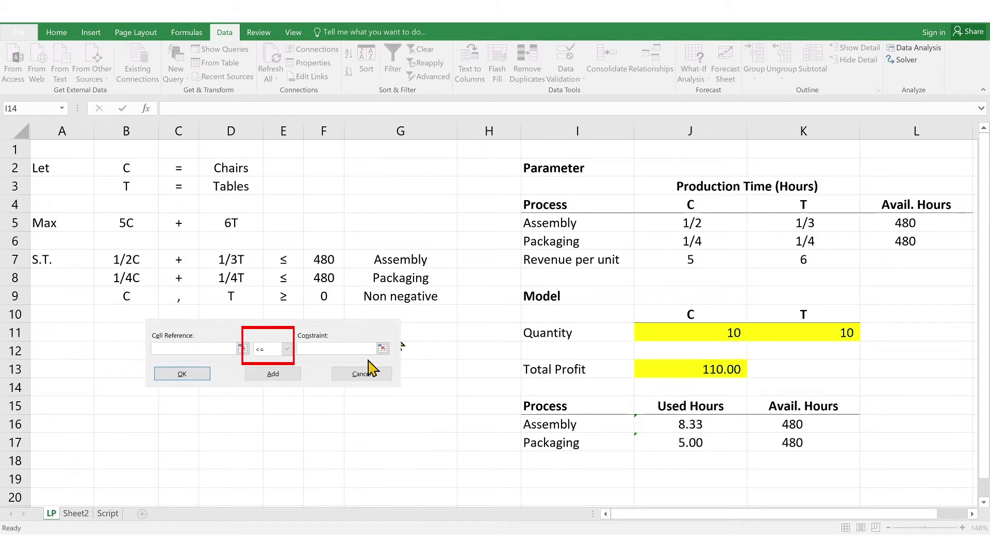
{"action": "left_click", "coordinate": [193, 349]}
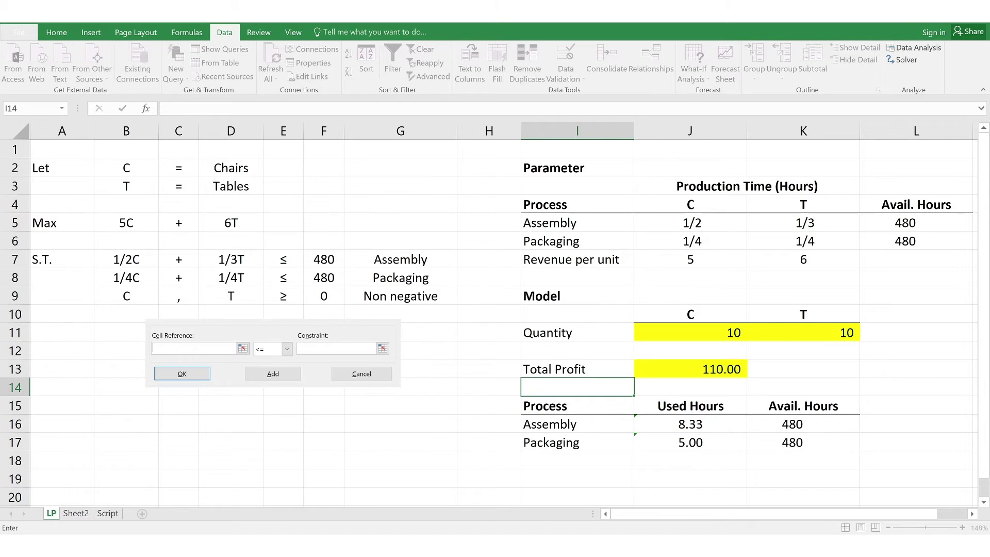
{"action": "left_click", "coordinate": [242, 348]}
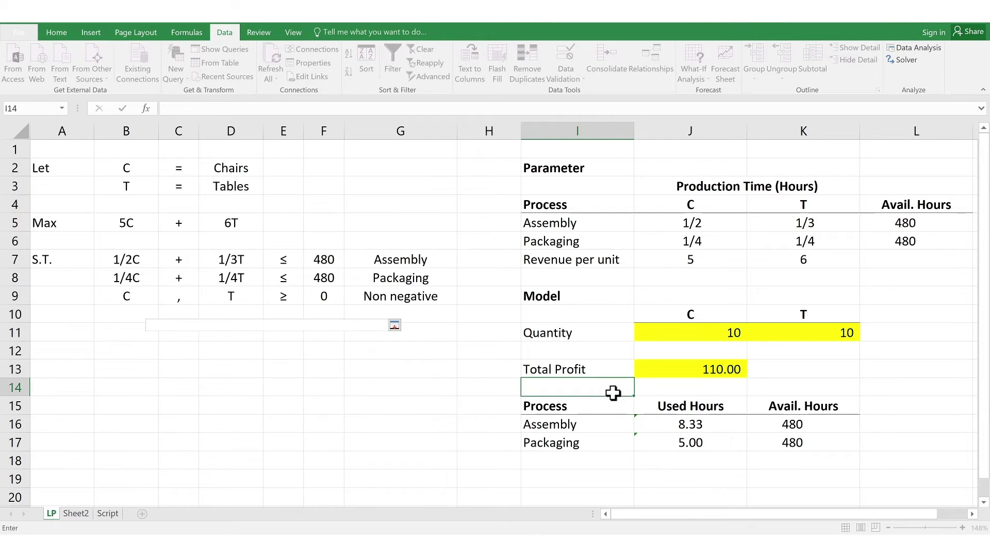
{"action": "left_click", "coordinate": [656, 424]}
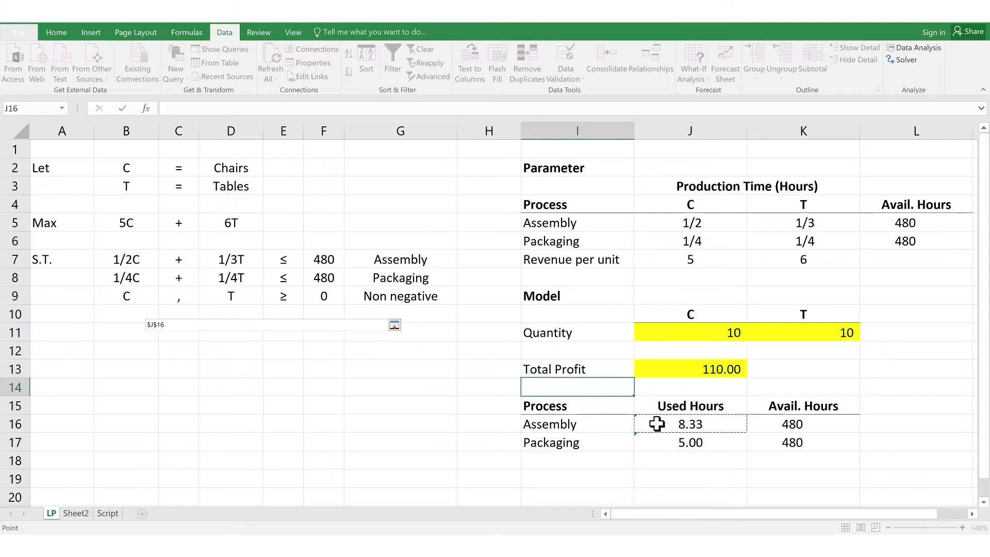
{"action": "key", "text": "Return"}
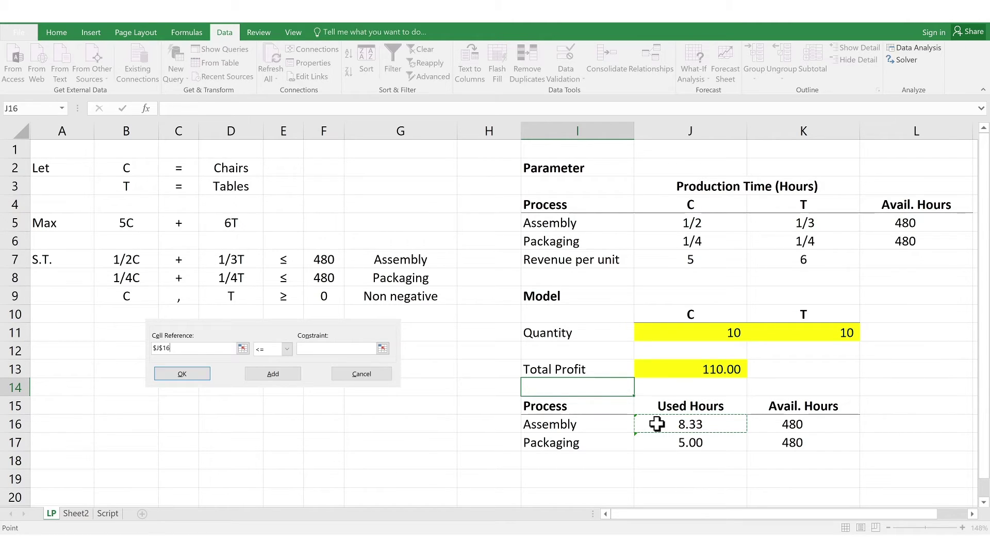
{"action": "left_click", "coordinate": [288, 350]}
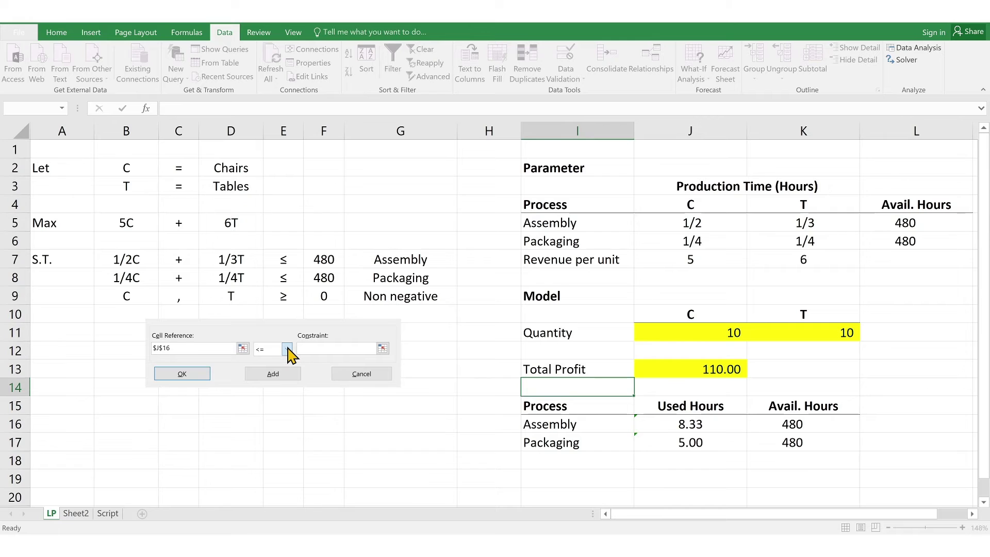
{"action": "left_click", "coordinate": [287, 350]}
{"action": "left_click", "coordinate": [382, 348]}
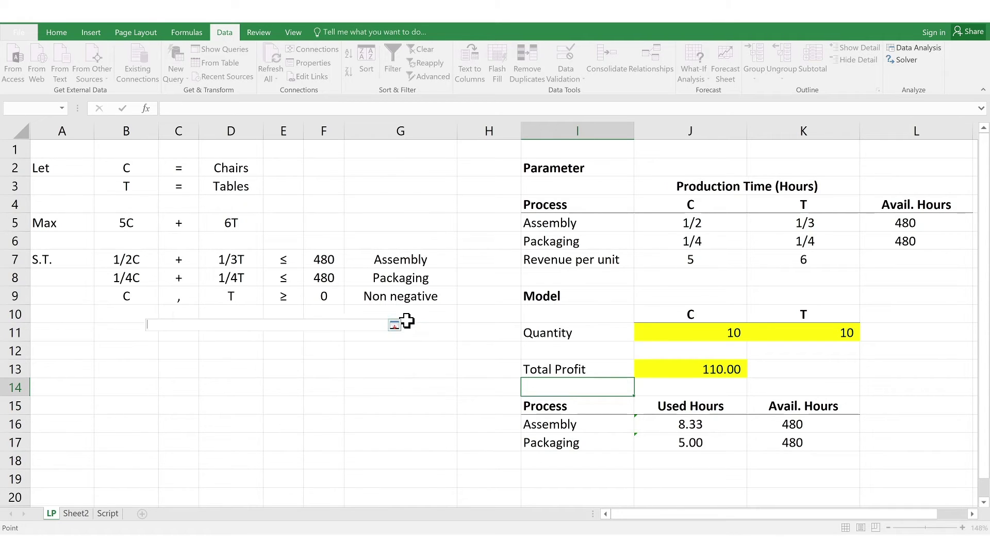
{"action": "left_click", "coordinate": [768, 420]}
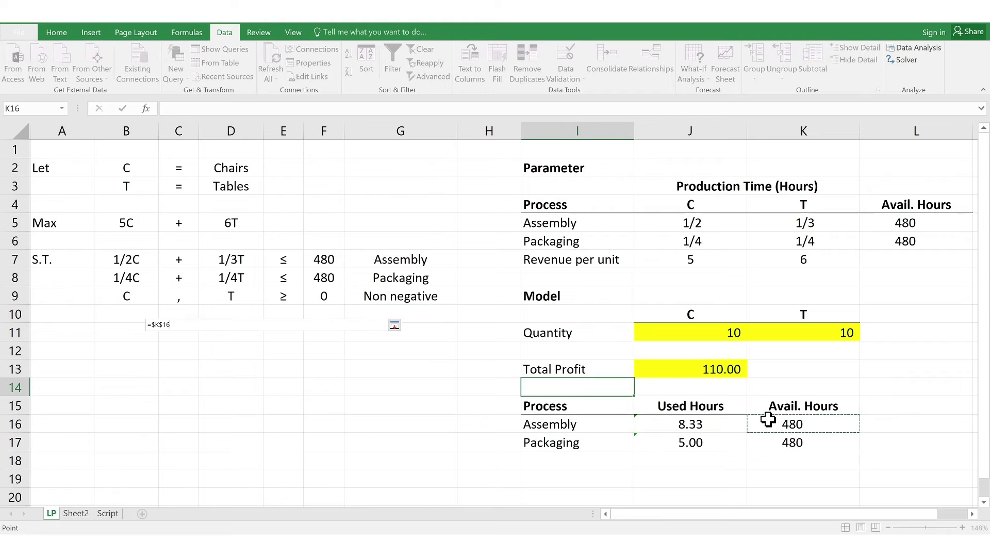
{"action": "key", "text": "Return"}
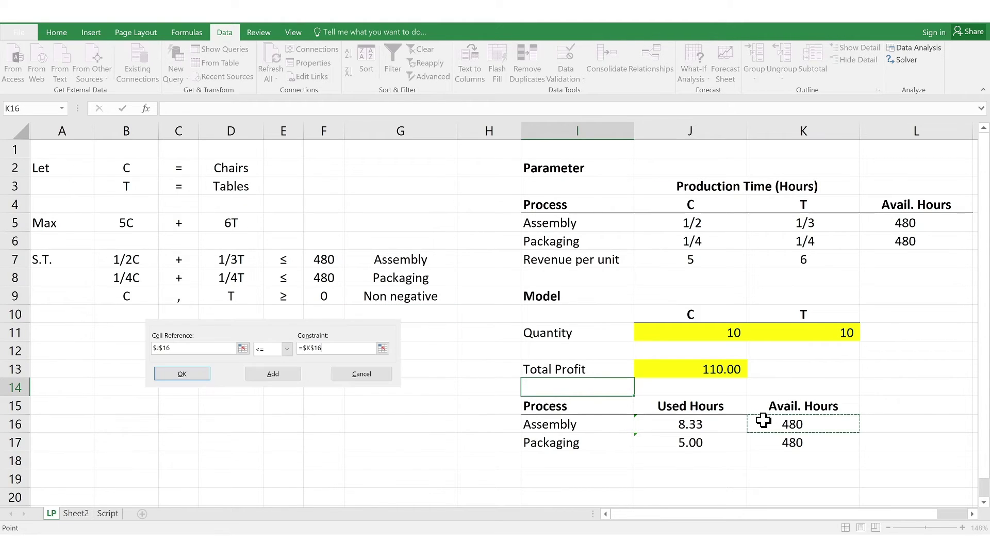
{"action": "left_click", "coordinate": [253, 378]}
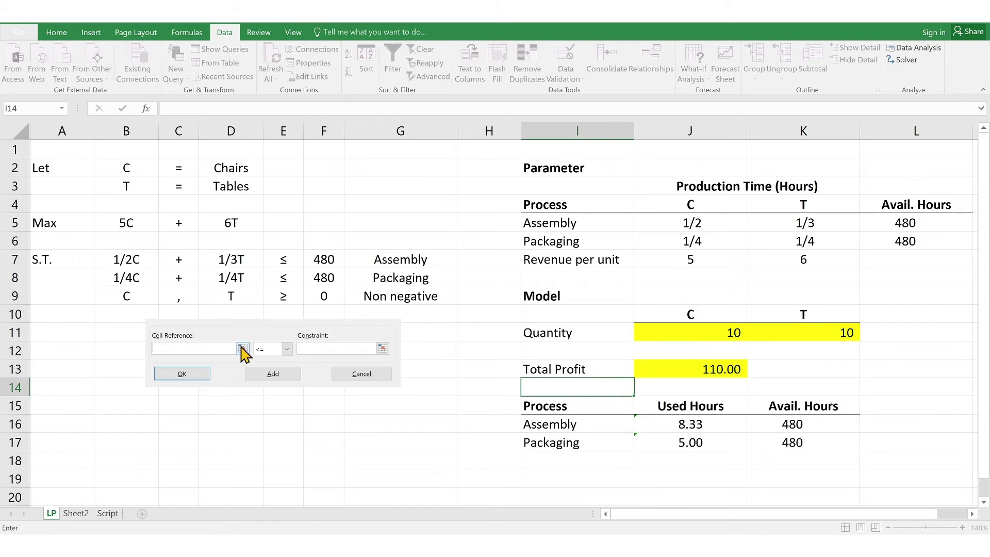
Step: Start the Packaging constraint with J17 as the constrained cell
{"action": "left_click", "coordinate": [244, 349]}
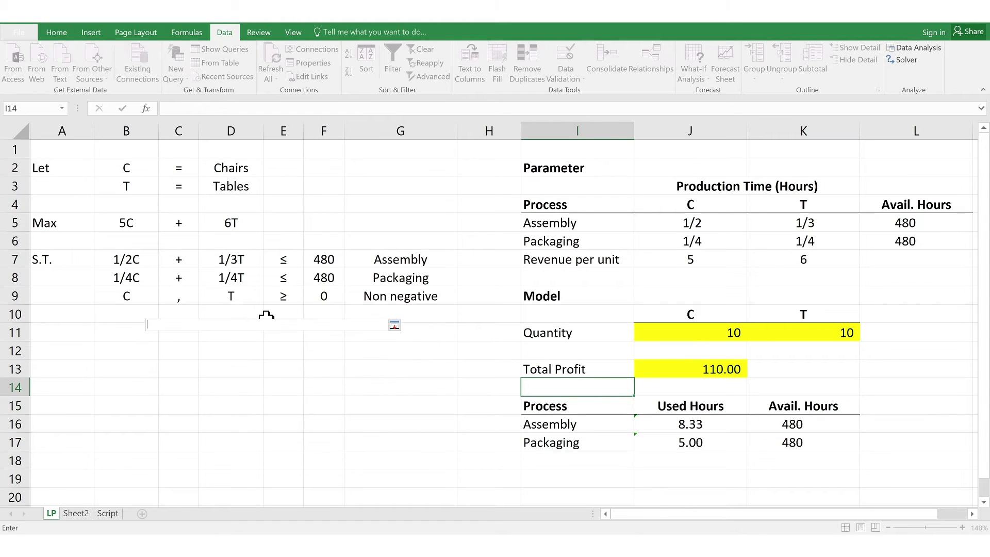
{"action": "left_click", "coordinate": [663, 441]}
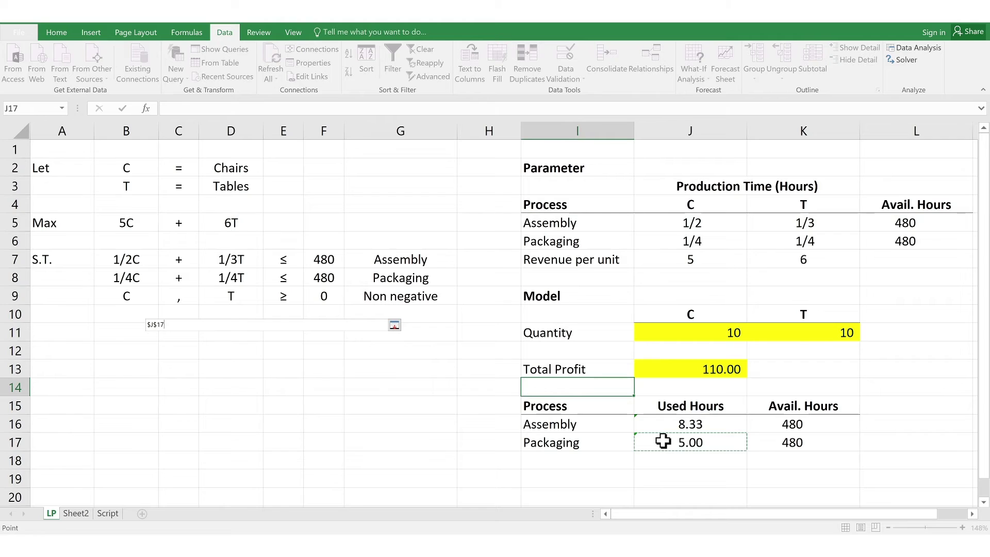
{"action": "key", "text": "Return"}
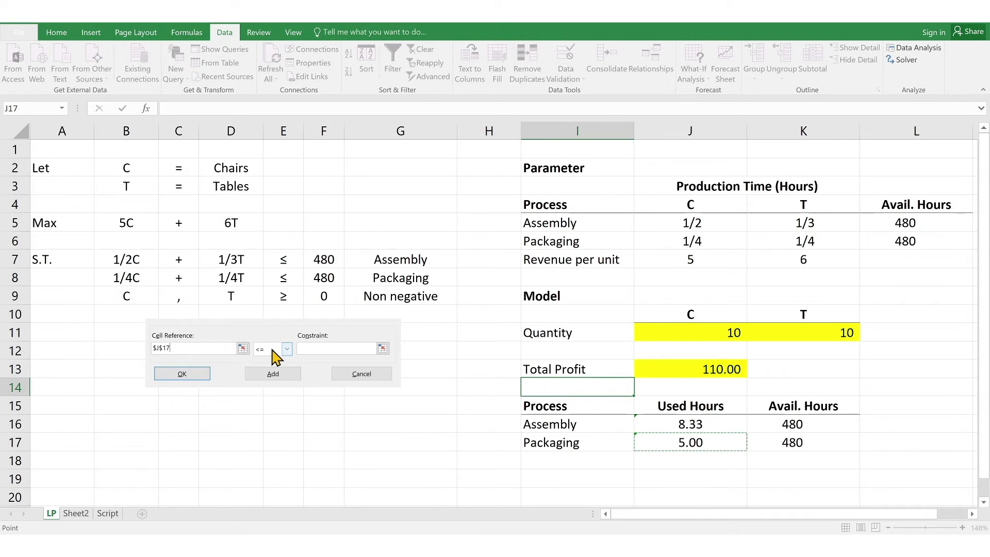
{"action": "left_click", "coordinate": [383, 350]}
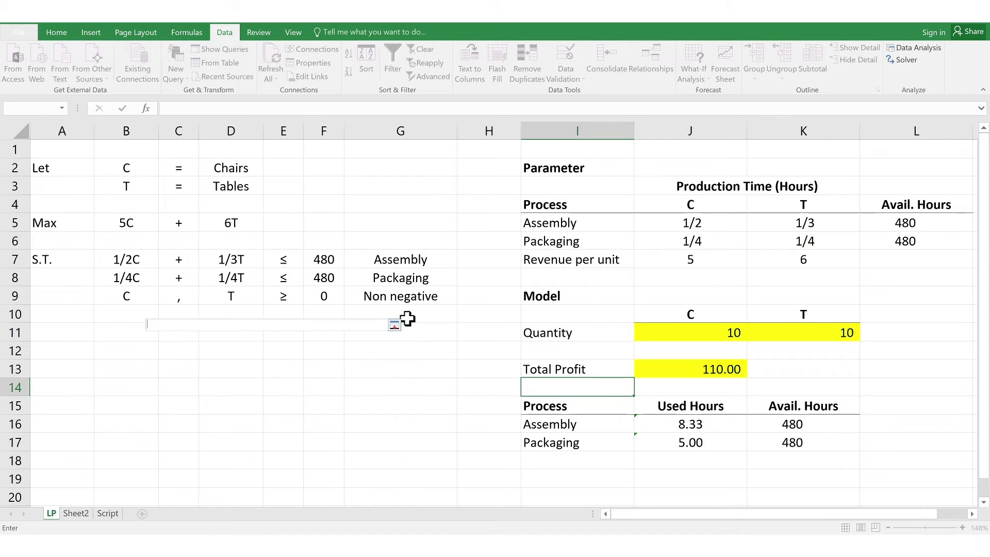
Step: Complete the Packaging constraint as $J$17 <= $K$17 and review both constraints
{"action": "left_click", "coordinate": [764, 442]}
{"action": "key", "text": "Return"}
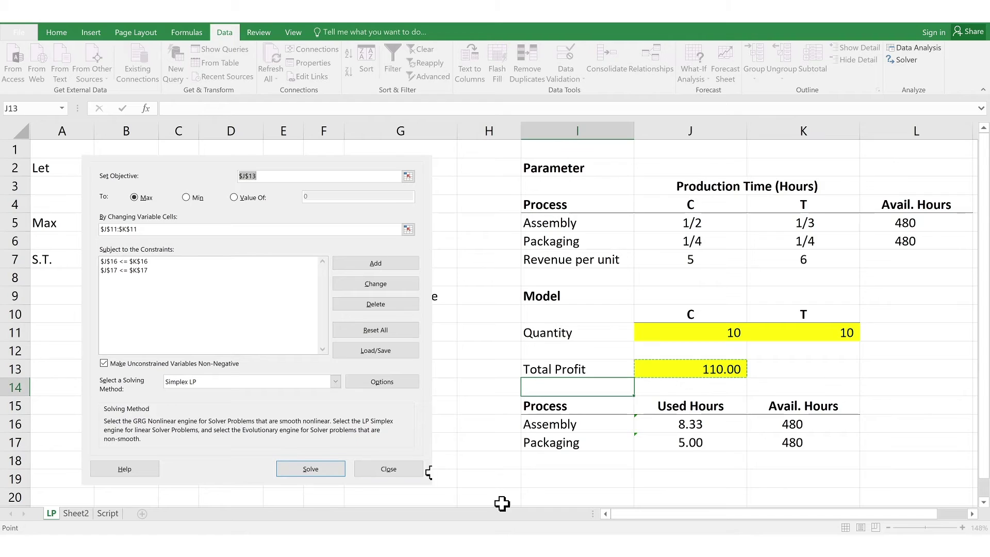
{"action": "left_click", "coordinate": [138, 261]}
{"action": "left_click", "coordinate": [137, 271]}
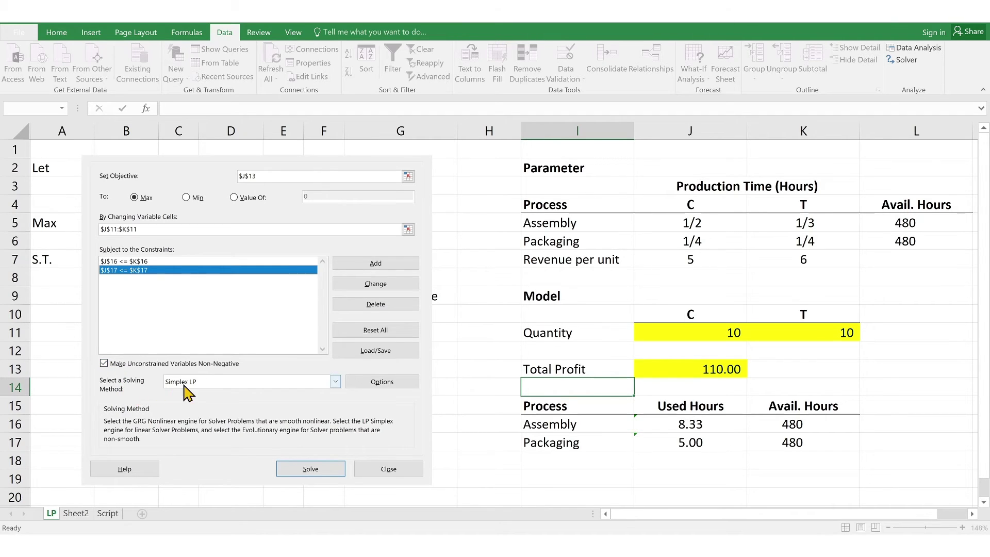
Step: Solve with Simplex LP, yielding 0 chairs, 1,440 tables and total profit 8,640.00
{"action": "key", "text": "Tab"}
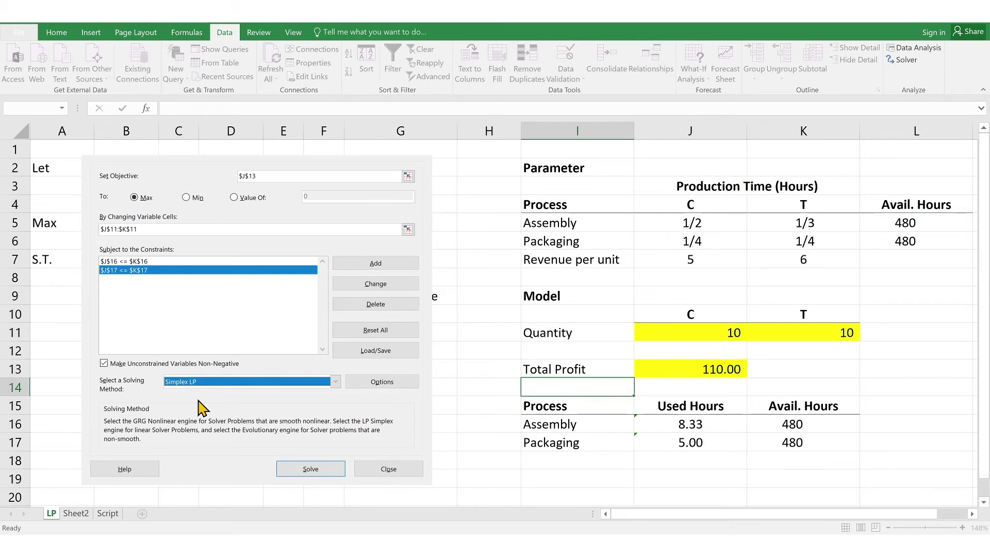
{"action": "left_click", "coordinate": [310, 468]}
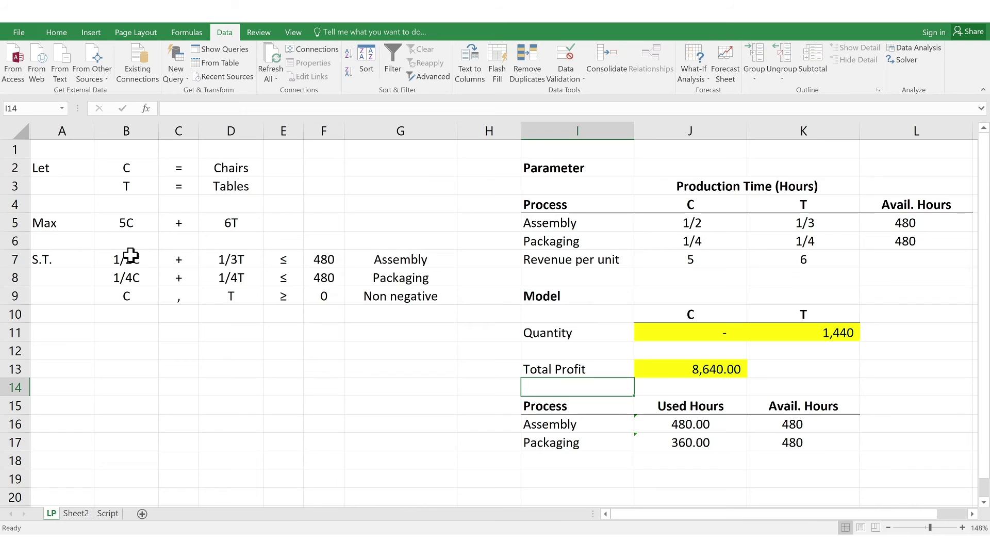
{"action": "left_click_drag", "start_coordinate": [132, 258], "coordinate": [313, 291]}
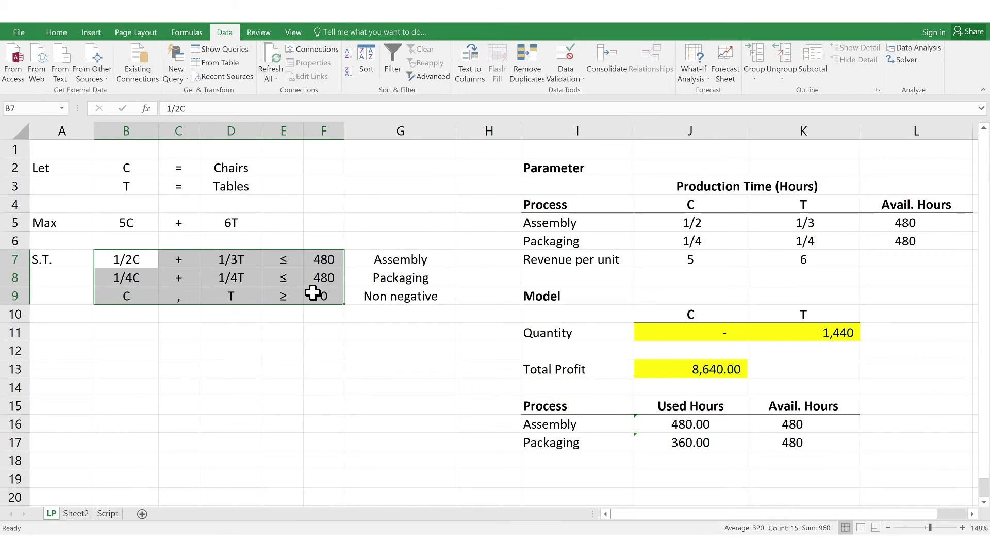
{"action": "left_click_drag", "start_coordinate": [322, 260], "coordinate": [320, 293]}
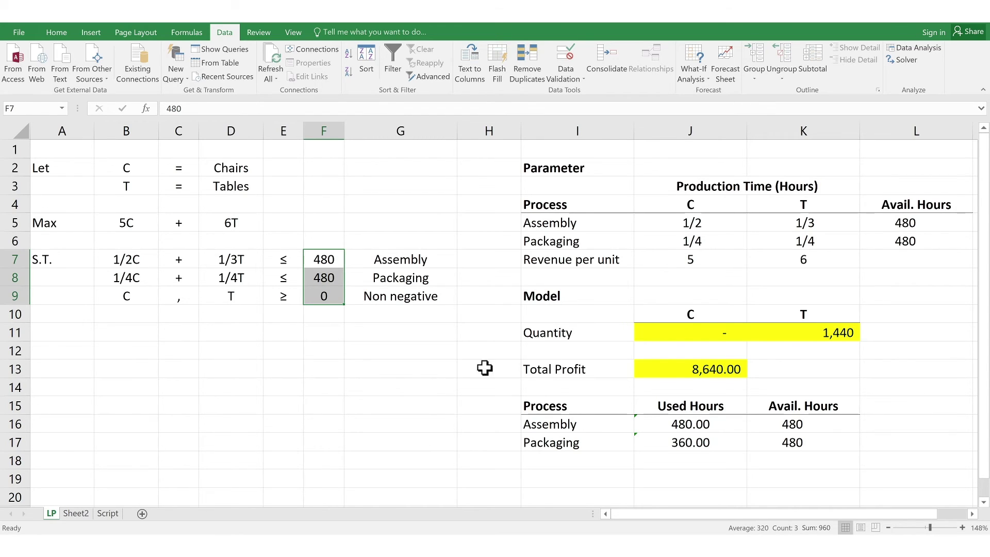
{"action": "left_click", "coordinate": [665, 416]}
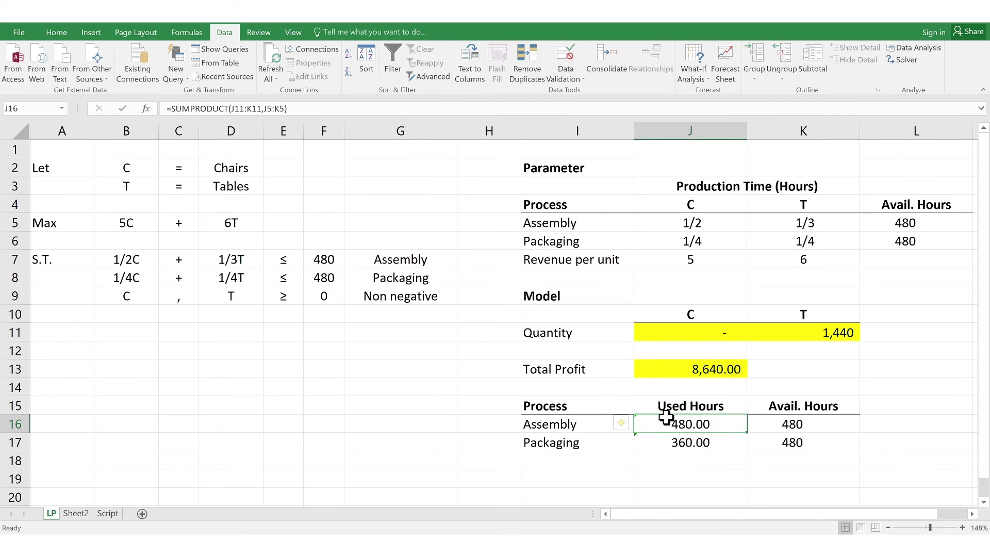
{"action": "left_click_drag", "start_coordinate": [723, 422], "coordinate": [789, 416]}
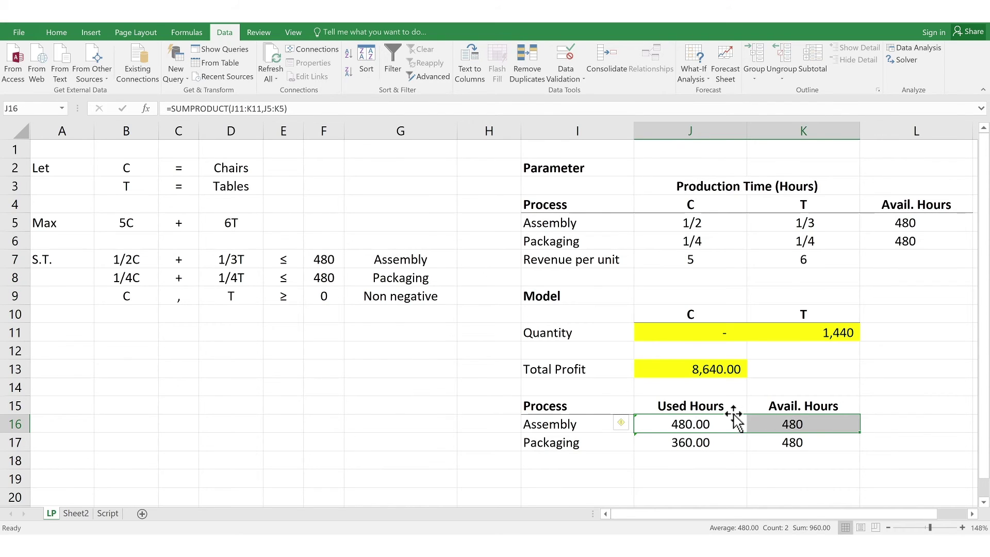
{"action": "left_click_drag", "start_coordinate": [696, 442], "coordinate": [756, 447]}
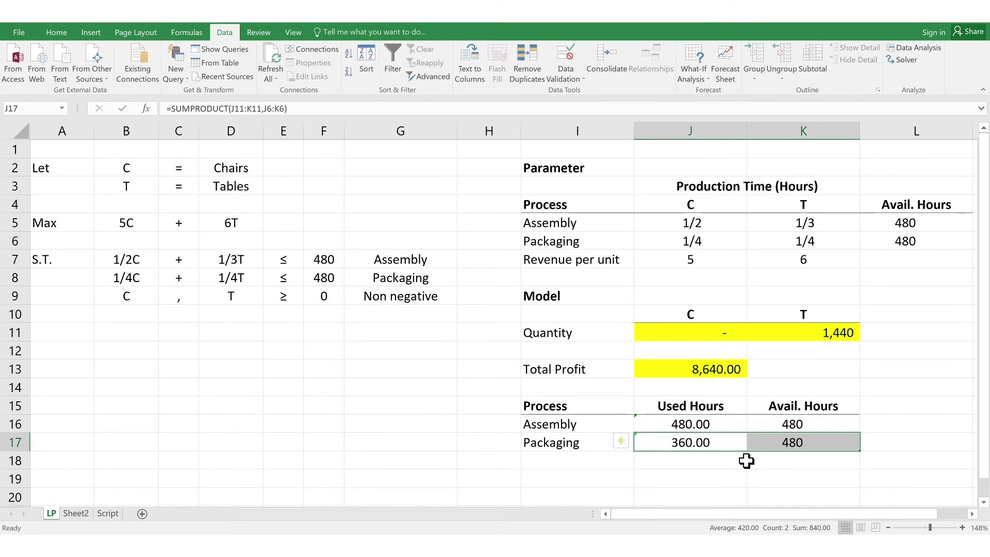
{"action": "left_click_drag", "start_coordinate": [700, 334], "coordinate": [784, 333]}
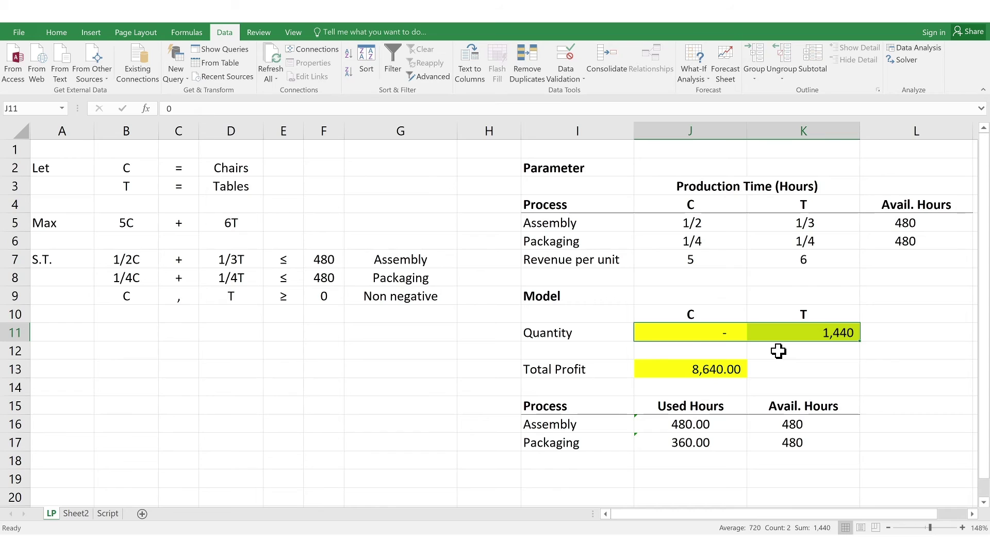
{"action": "left_click", "coordinate": [671, 369]}
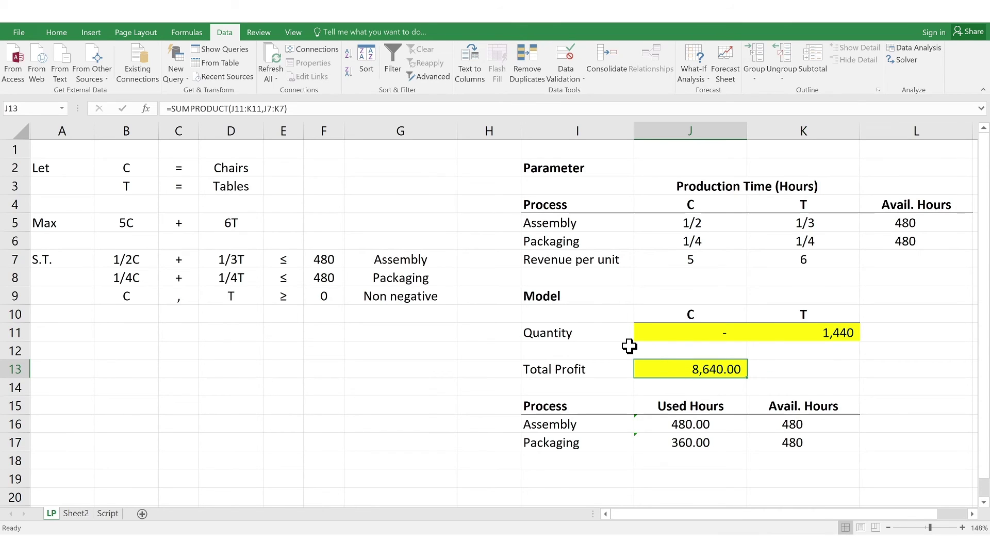
{"action": "left_click", "coordinate": [775, 331]}
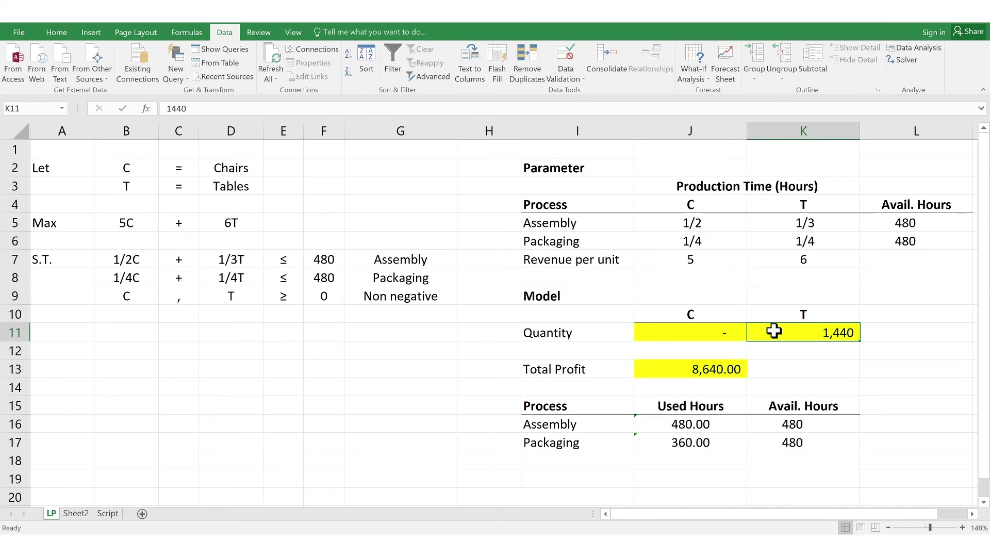